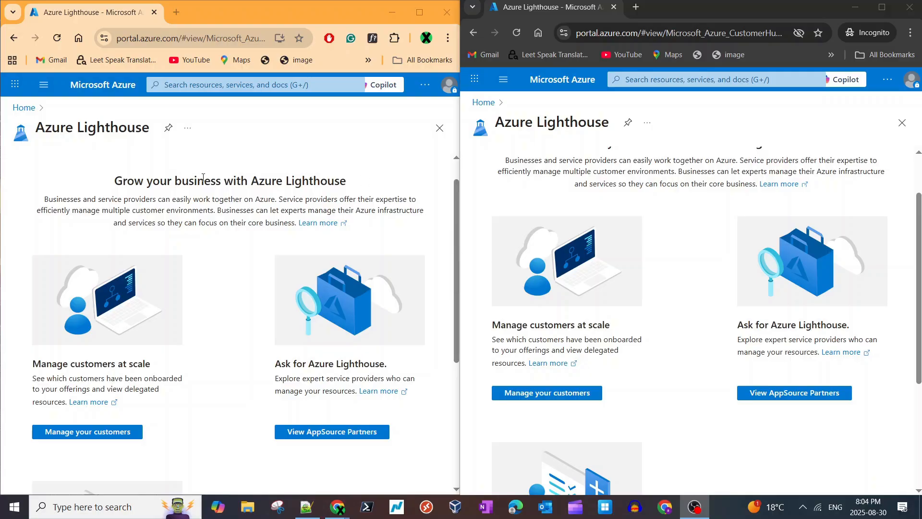
drag(250, 181, 360, 187)
click(360, 187)
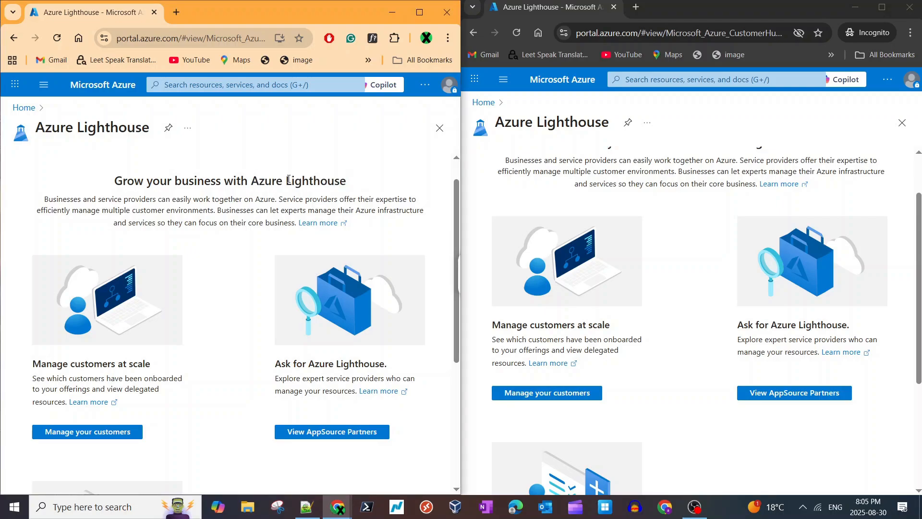
double_click(288, 180)
click(356, 190)
double_click(288, 183)
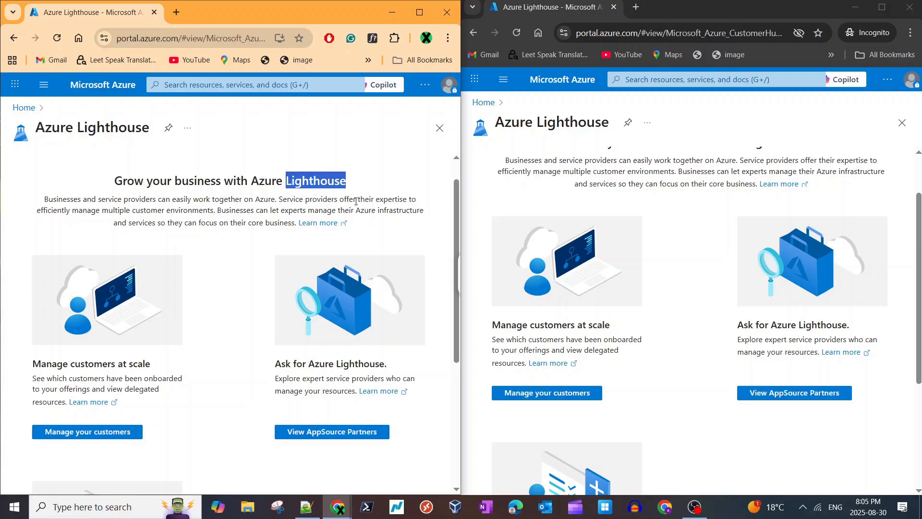
click(350, 197)
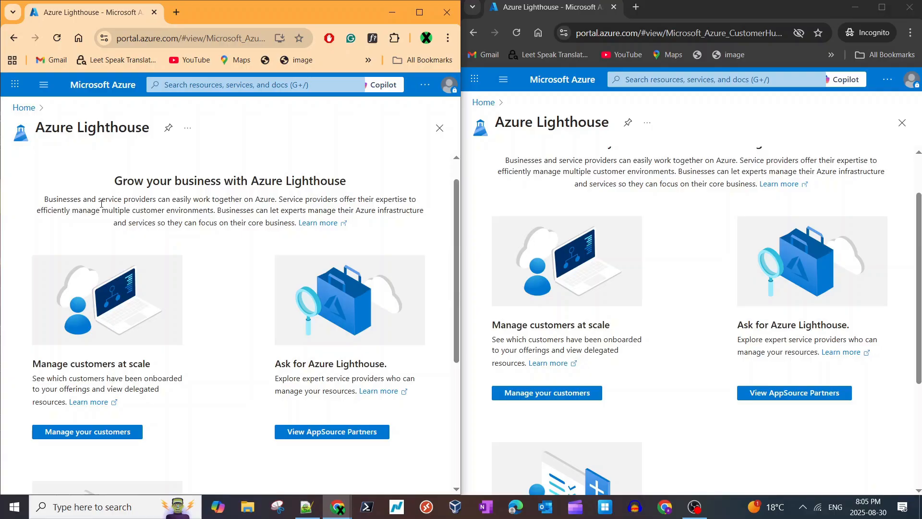
scroll(101, 204, down, 1)
scroll(101, 203, up, 2)
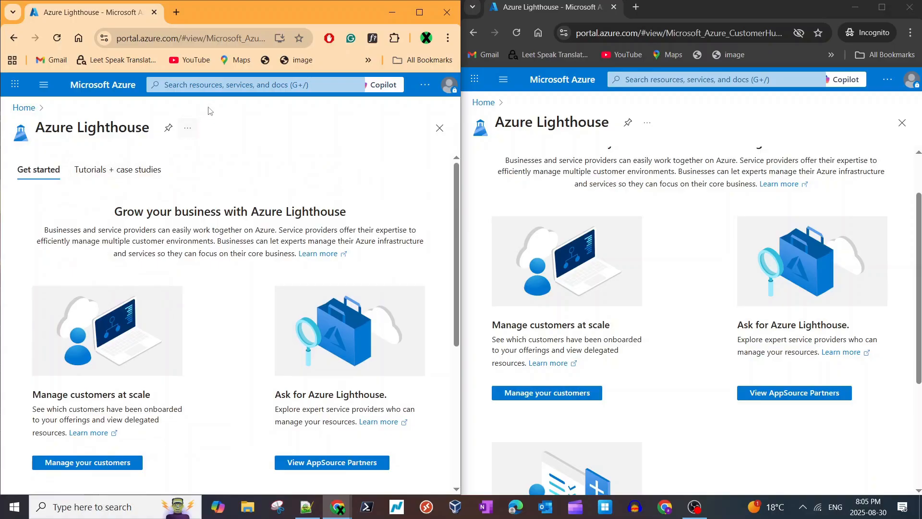
- Search the portal for "li" and open the Azure Lighthouse service
click(209, 86)
click(134, 38)
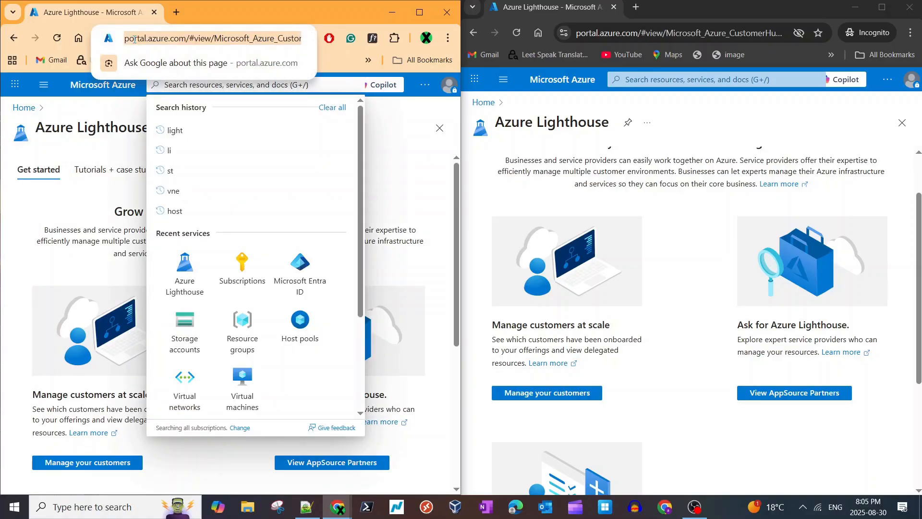
click(273, 85)
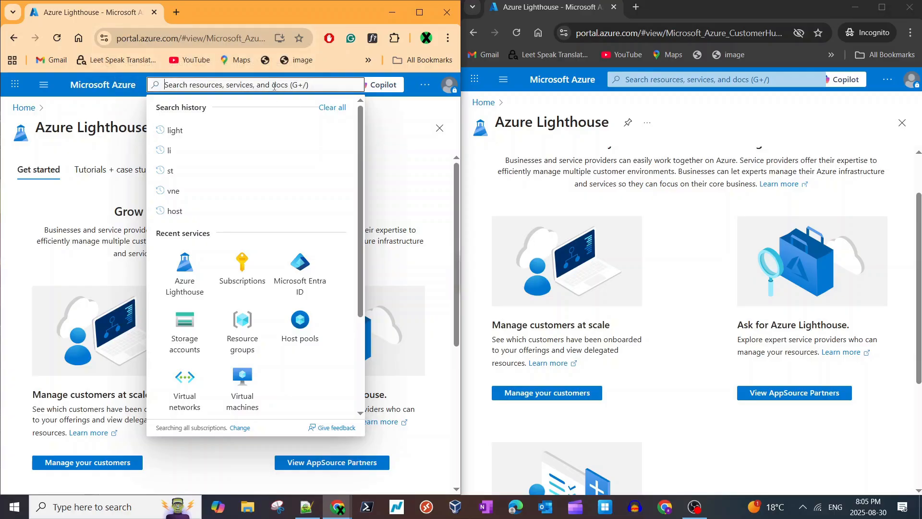
text(li)
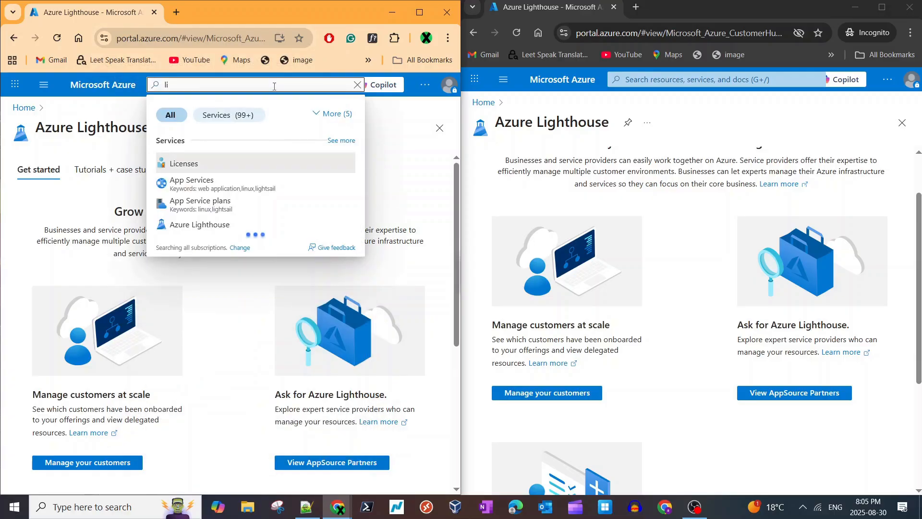
click(194, 225)
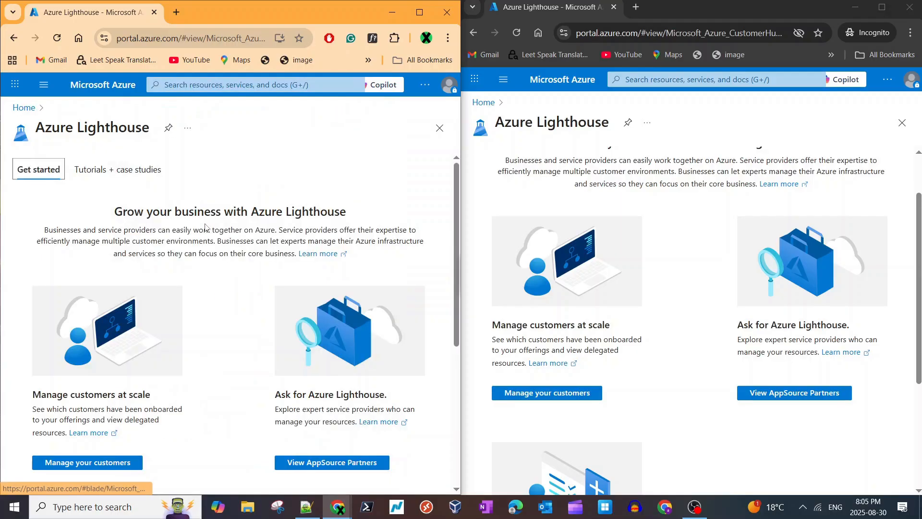
- Examine the Azure Lighthouse introduction about businesses and service providers in both portal windows
scroll(187, 210, down, 2)
scroll(187, 209, up, 2)
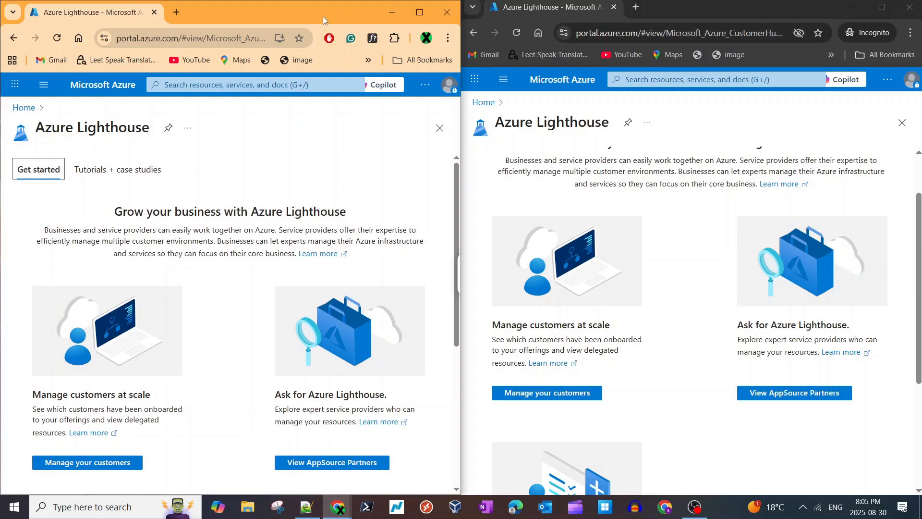
click(671, 10)
click(288, 166)
scroll(287, 168, down, 2)
scroll(293, 197, up, 2)
triple_click(191, 230)
triple_click(191, 229)
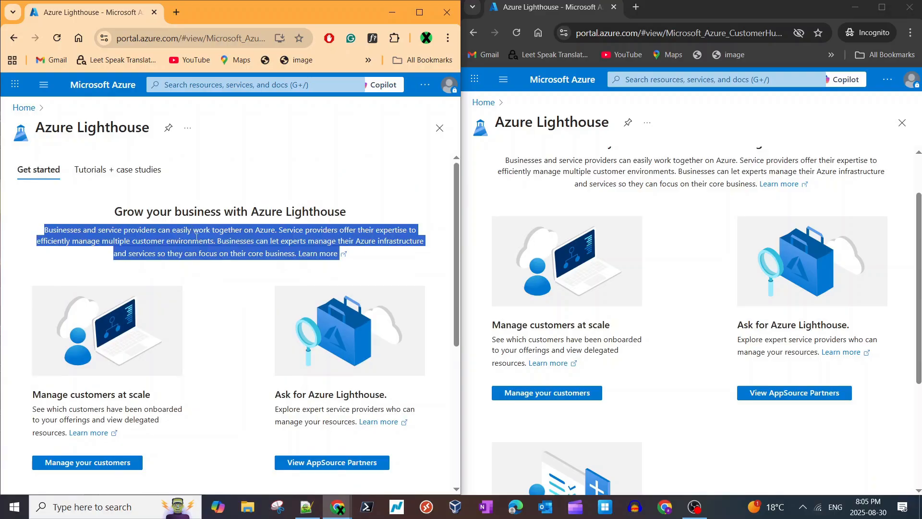
triple_click(653, 175)
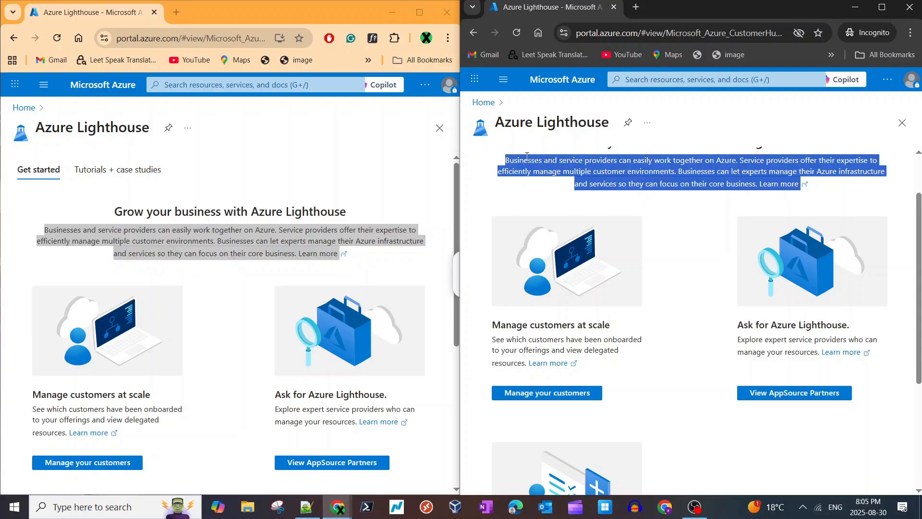
triple_click(647, 180)
right_click(678, 207)
click(675, 207)
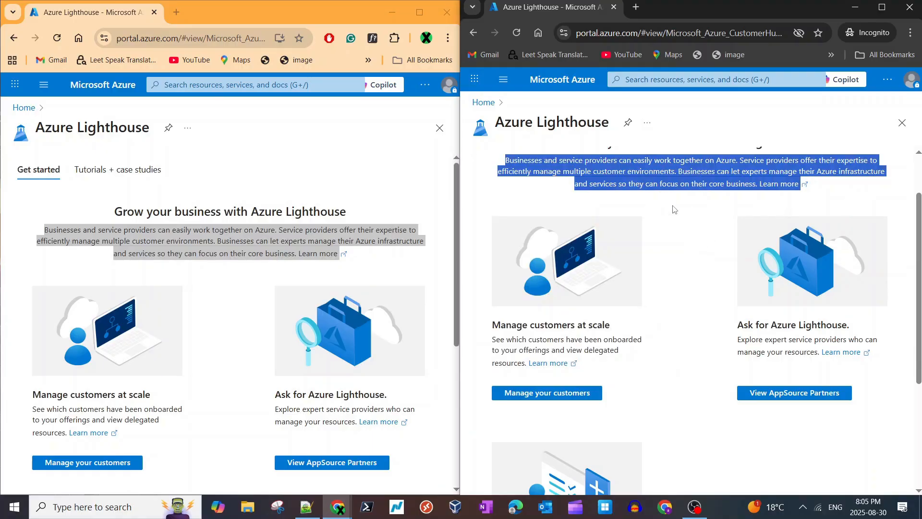
right_click(682, 202)
click(242, 158)
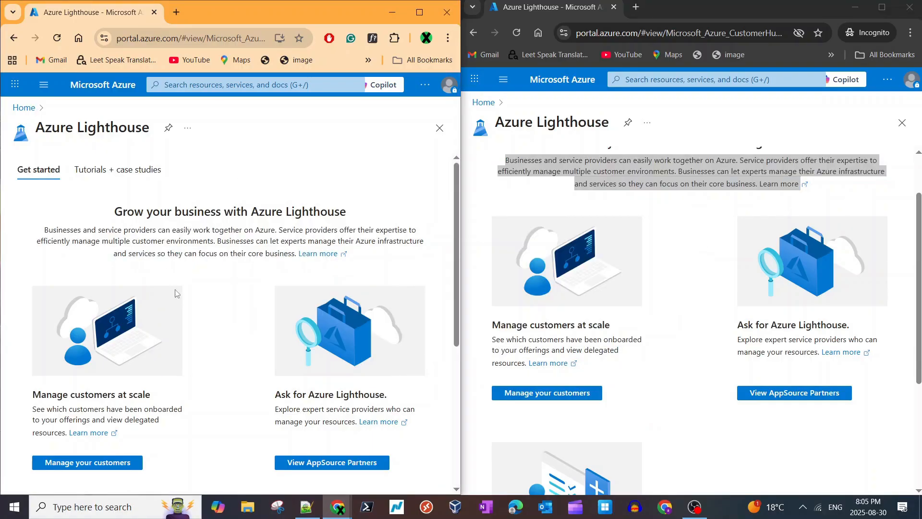
- Open the customer management page from the Manage customers at scale section of Azure Lighthouse
scroll(202, 317, down, 5)
scroll(197, 321, up, 3)
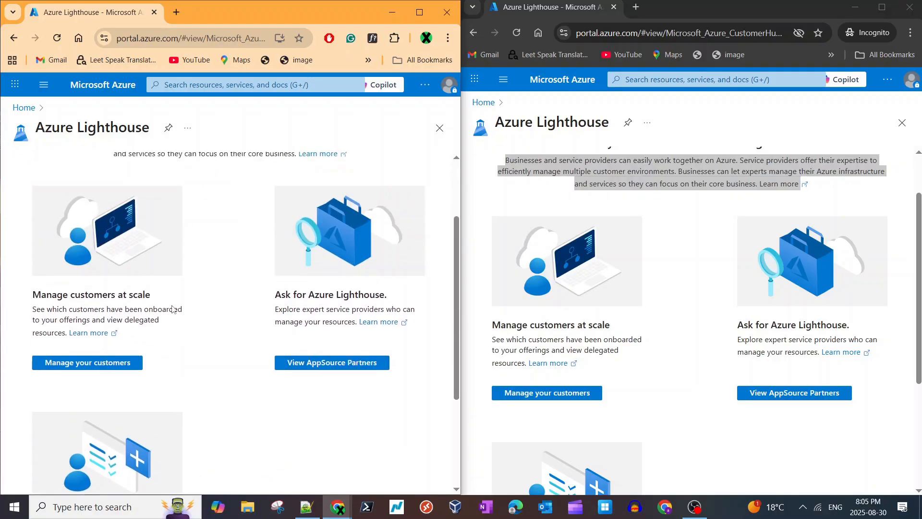
scroll(229, 301, down, 2)
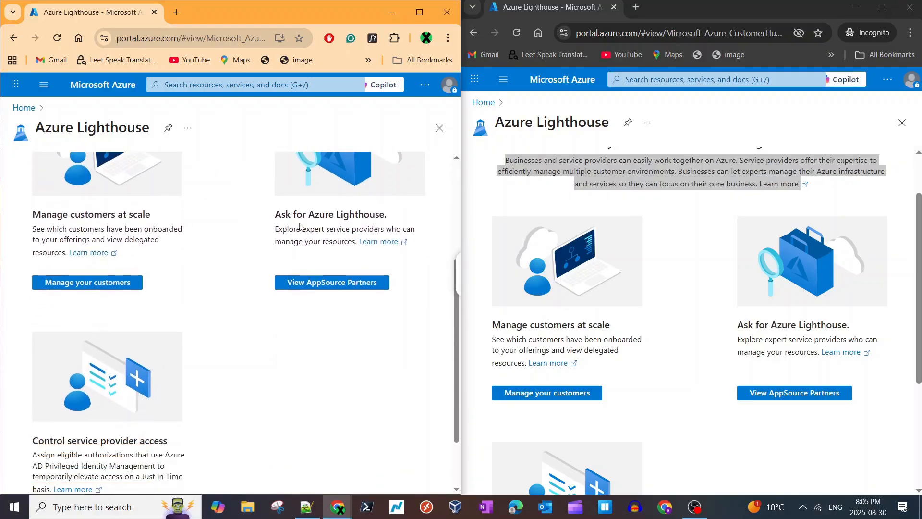
scroll(138, 360, down, 2)
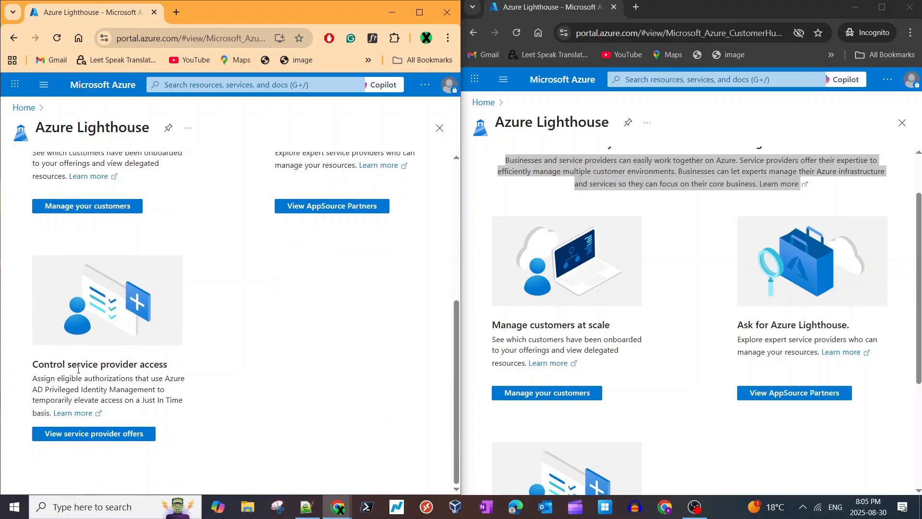
scroll(186, 387, up, 3)
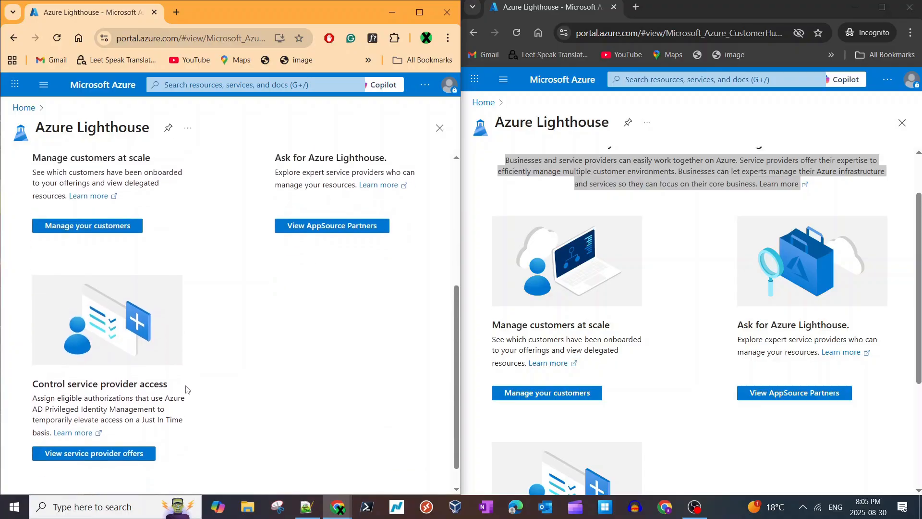
scroll(187, 389, up, 1)
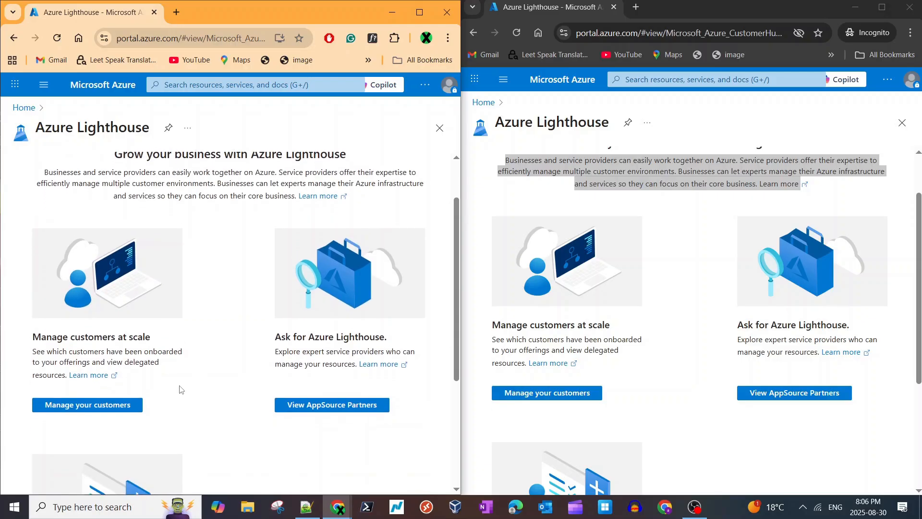
scroll(179, 385, down, 1)
click(120, 369)
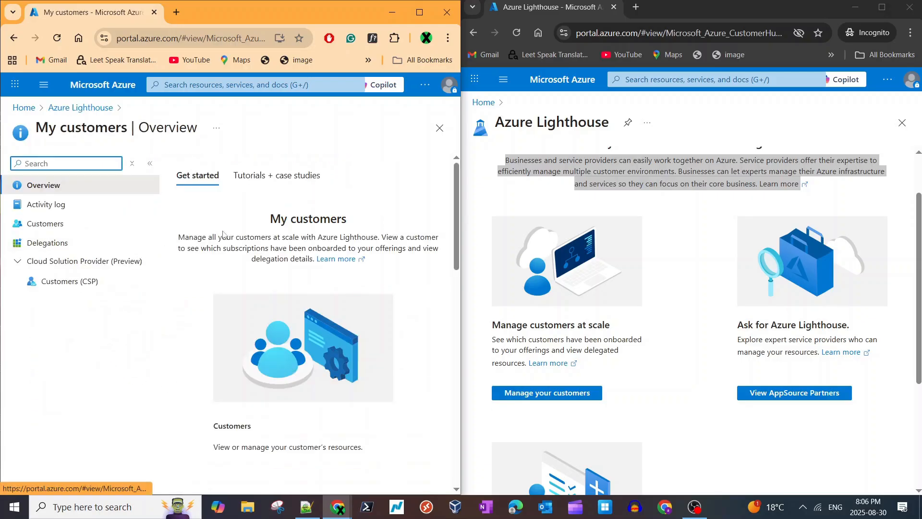
- Check the Customers and Delegations pages of My customers, and return to the Overview
click(33, 226)
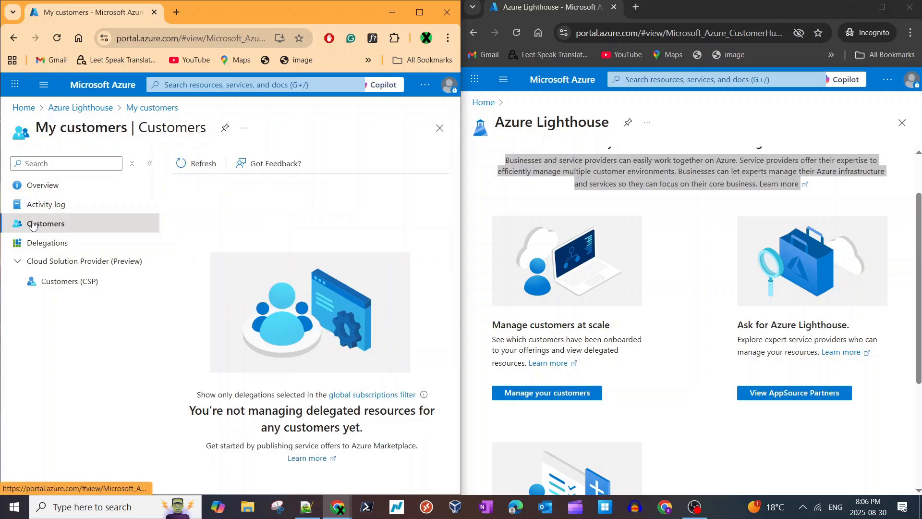
click(48, 243)
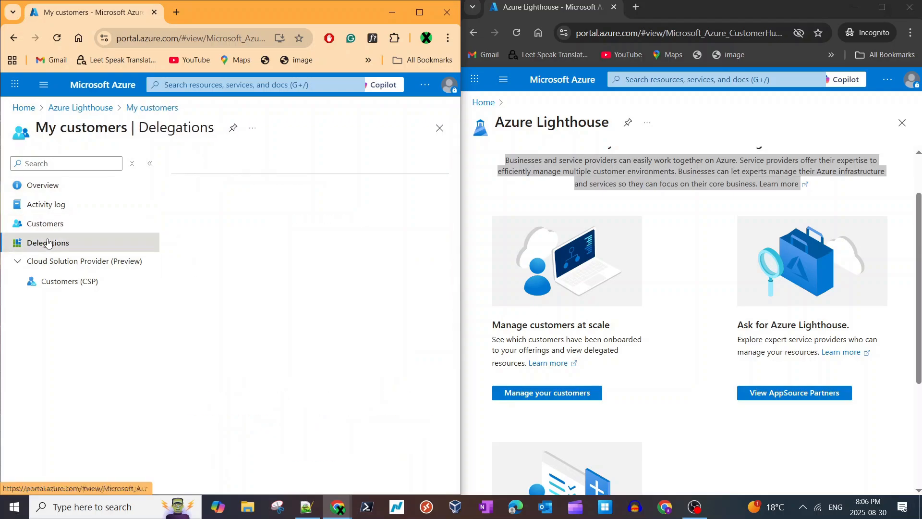
click(42, 185)
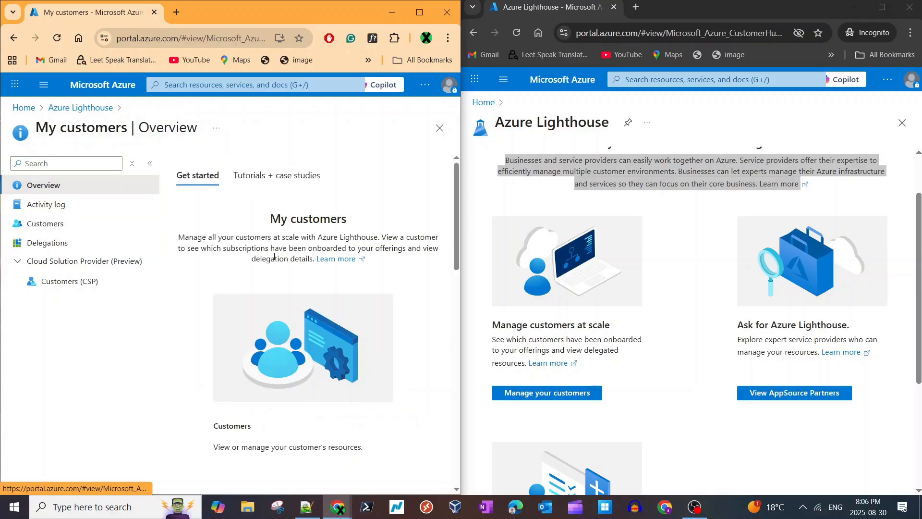
- Start creating an ARM template offer from the Service offers section of the My customers overview
scroll(289, 284, down, 5)
scroll(290, 284, up, 2)
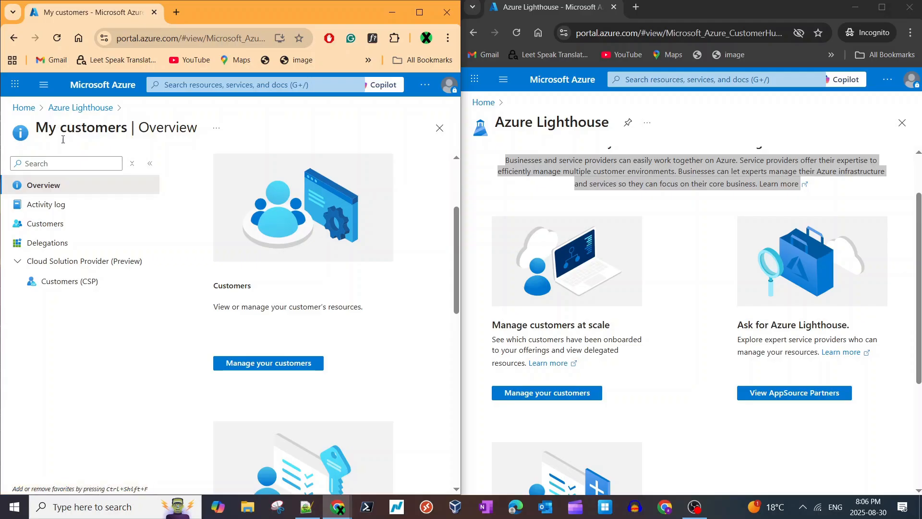
scroll(261, 333, down, 8)
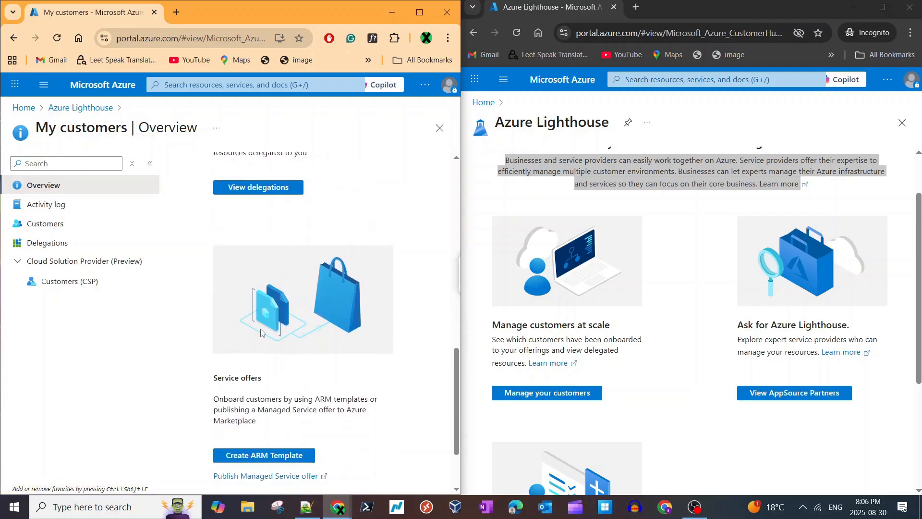
scroll(261, 333, down, 2)
triple_click(251, 280)
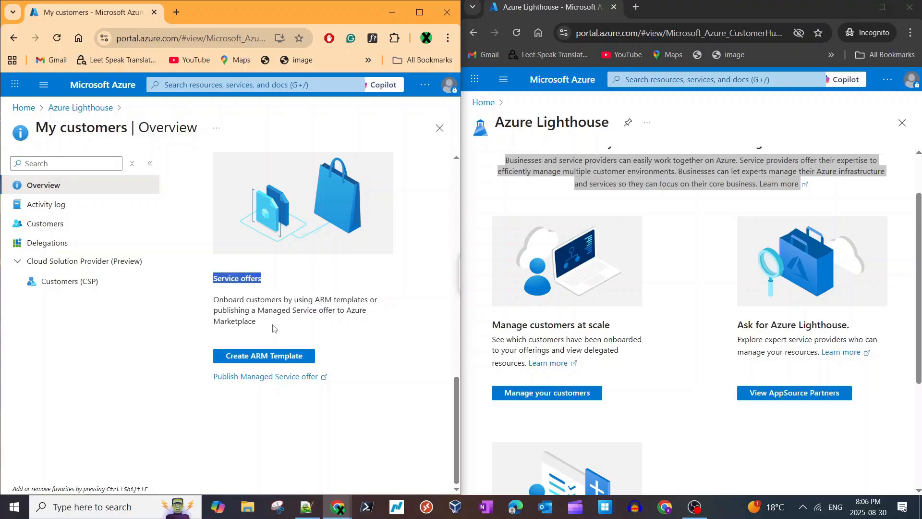
click(275, 329)
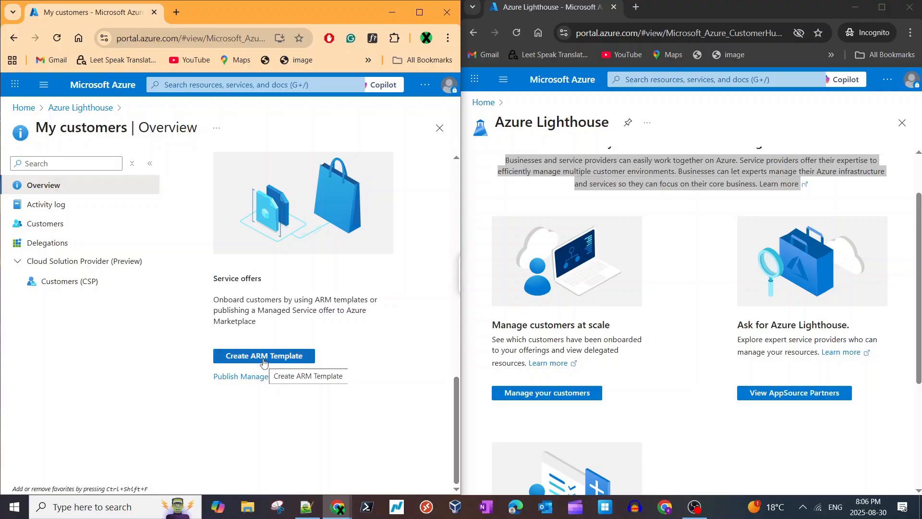
click(265, 358)
- Name the ARM template offer LighthouseDemo in the offer details
click(192, 222)
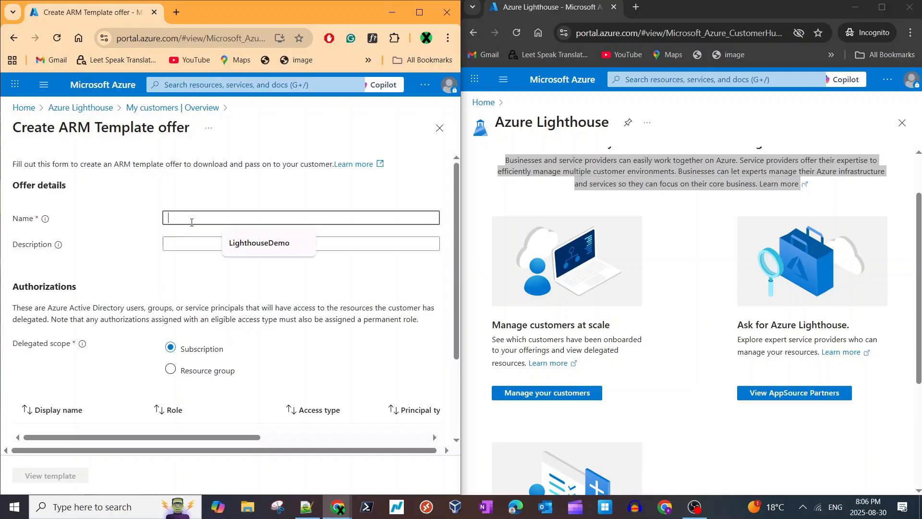
click(301, 242)
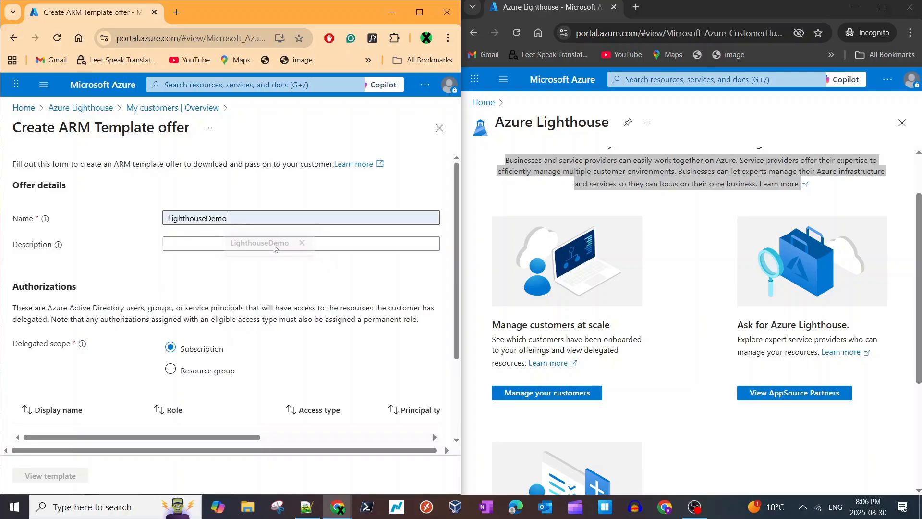
click(302, 243)
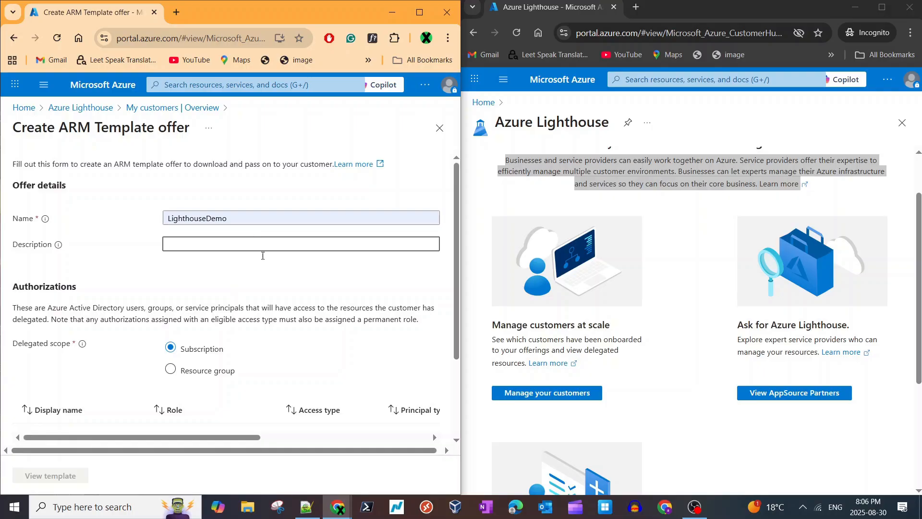
- Review the offer's delegated scope, keeping it at Subscription, and open a new authorization
scroll(266, 293, down, 2)
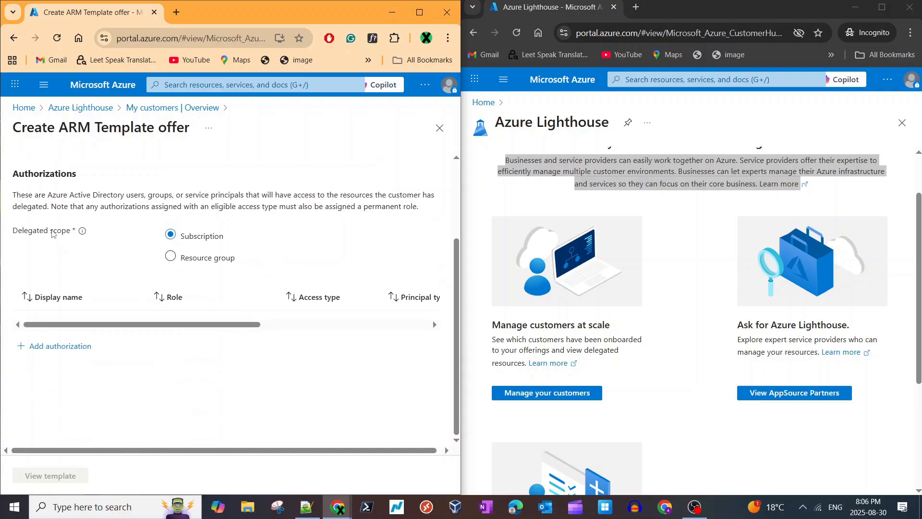
double_click(57, 231)
double_click(41, 177)
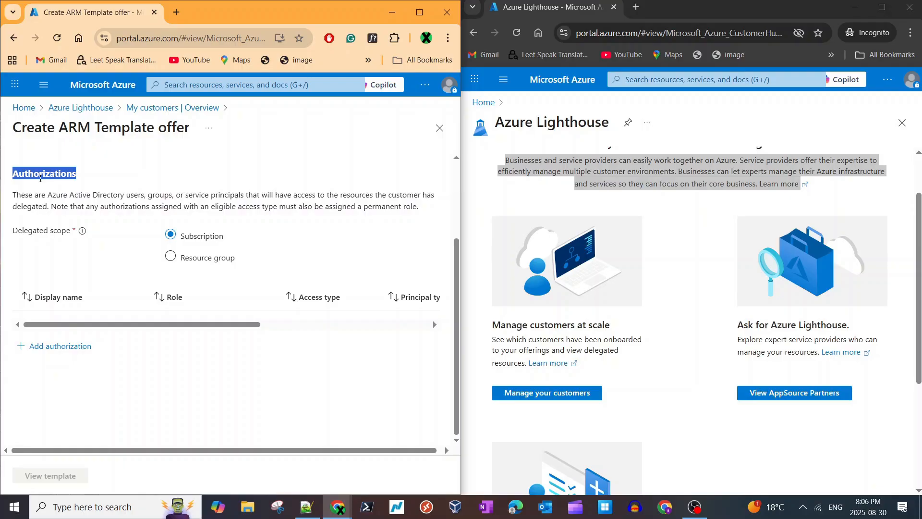
triple_click(31, 235)
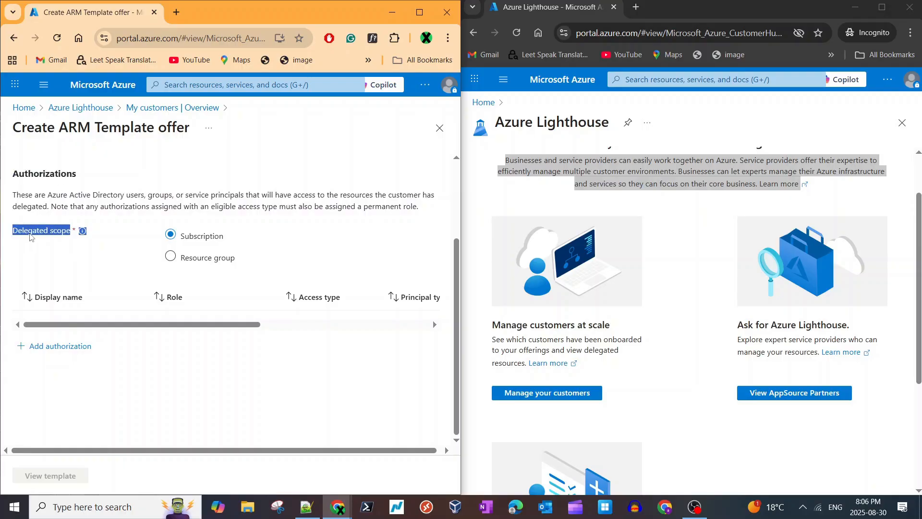
click(47, 252)
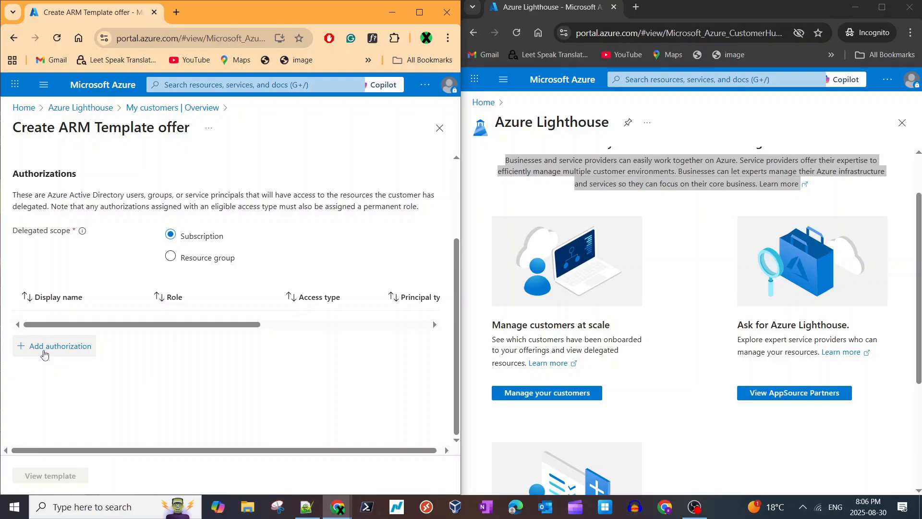
click(45, 354)
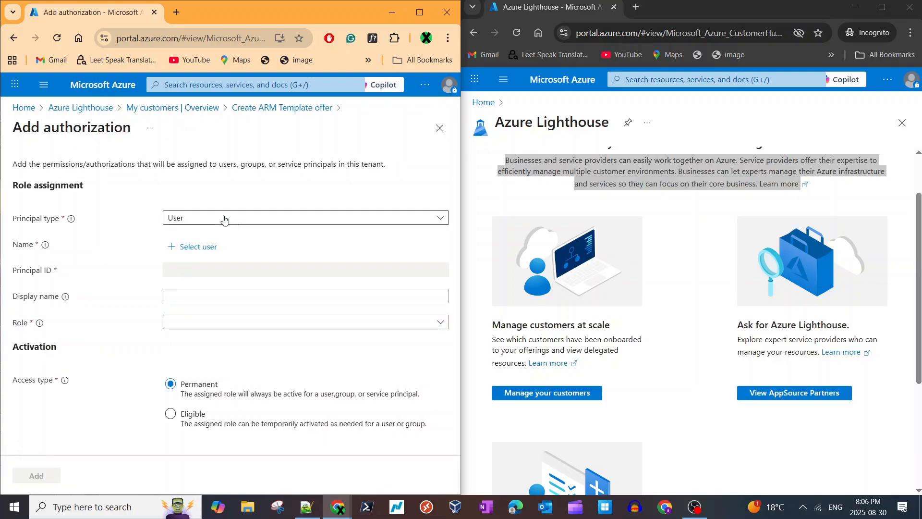
- Examine the principal type setting and the description of which permissions the new authorization assigns
click(224, 219)
click(234, 188)
triple_click(138, 164)
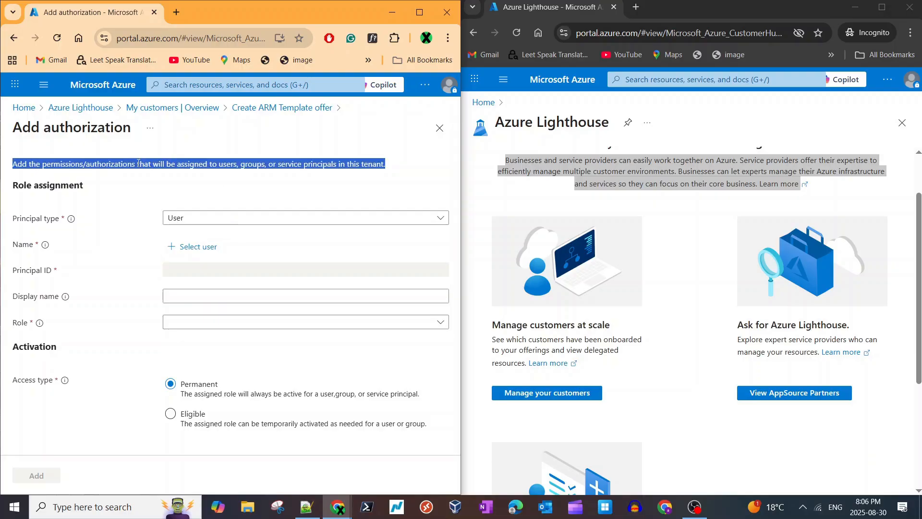
- Set the new authorization's principal type to Group
click(232, 220)
click(202, 258)
click(248, 221)
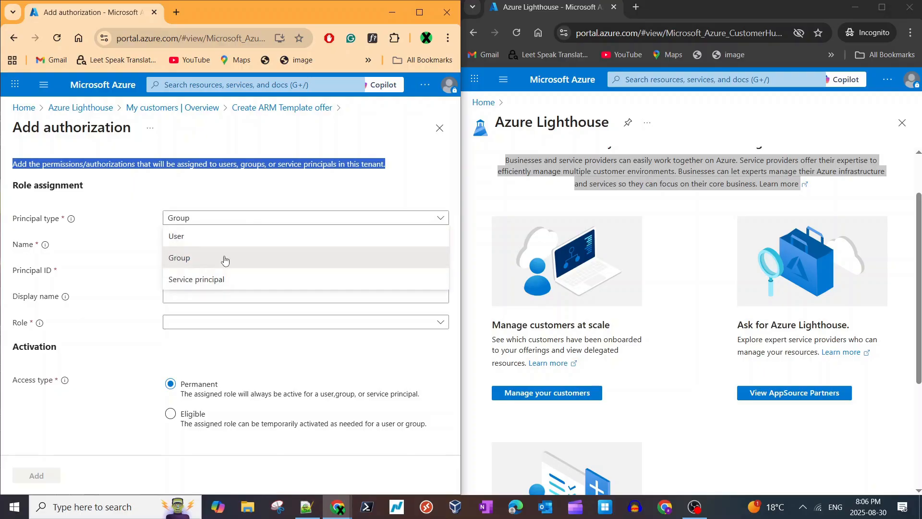
click(200, 218)
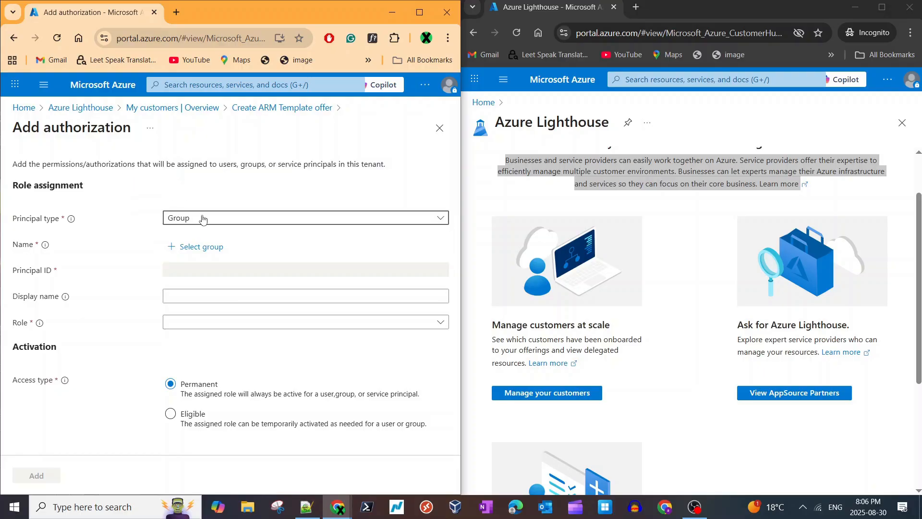
- Examine the available principal types and the description of which identities in this tenant receive the permissions
click(202, 218)
click(229, 182)
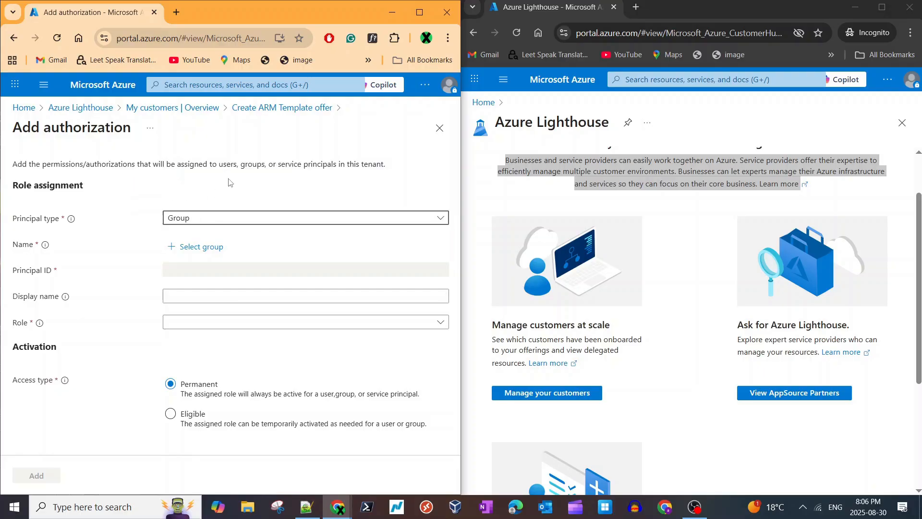
click(224, 219)
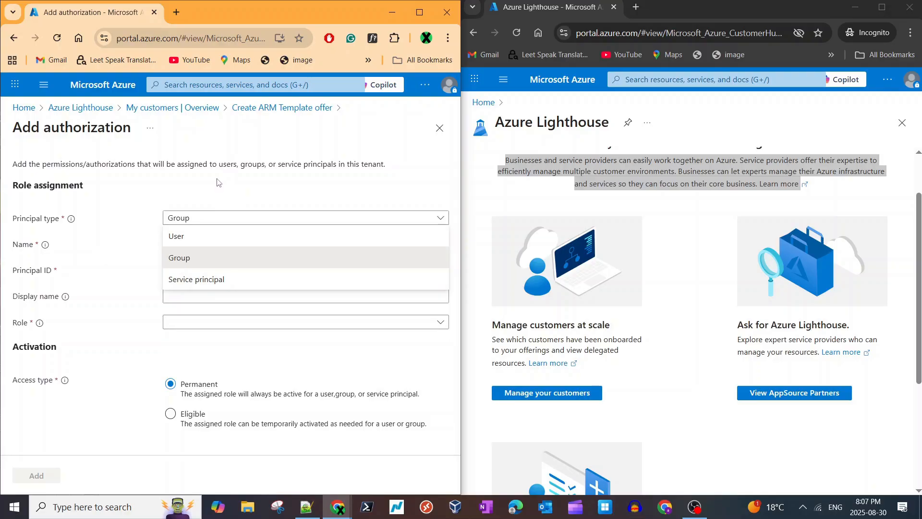
click(223, 164)
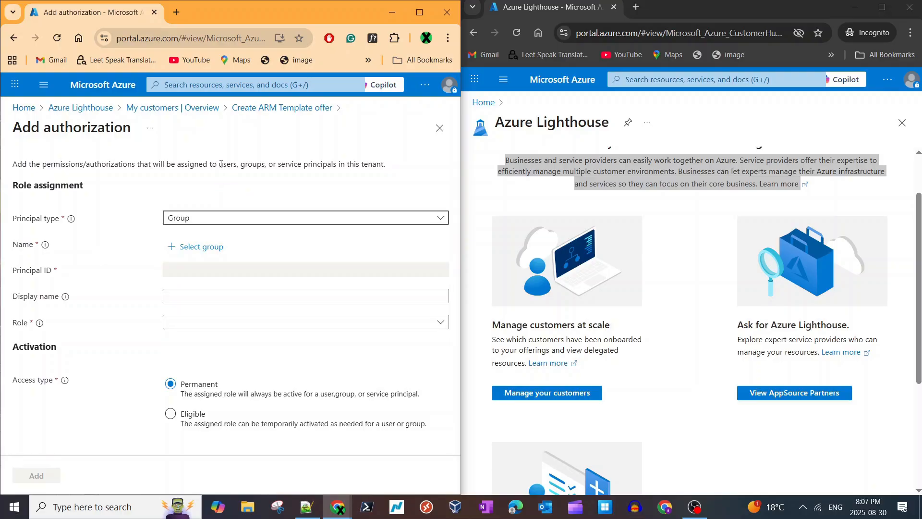
click(583, 157)
click(227, 217)
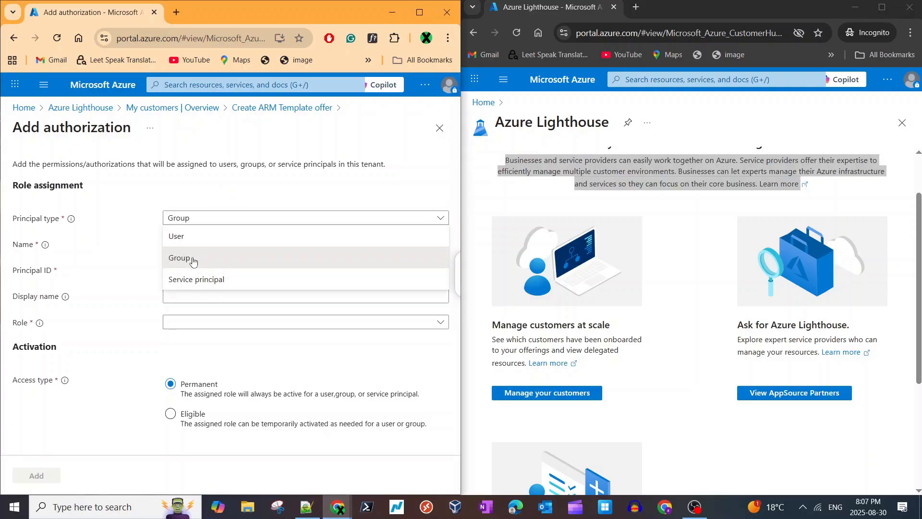
double_click(289, 164)
click(256, 162)
triple_click(185, 161)
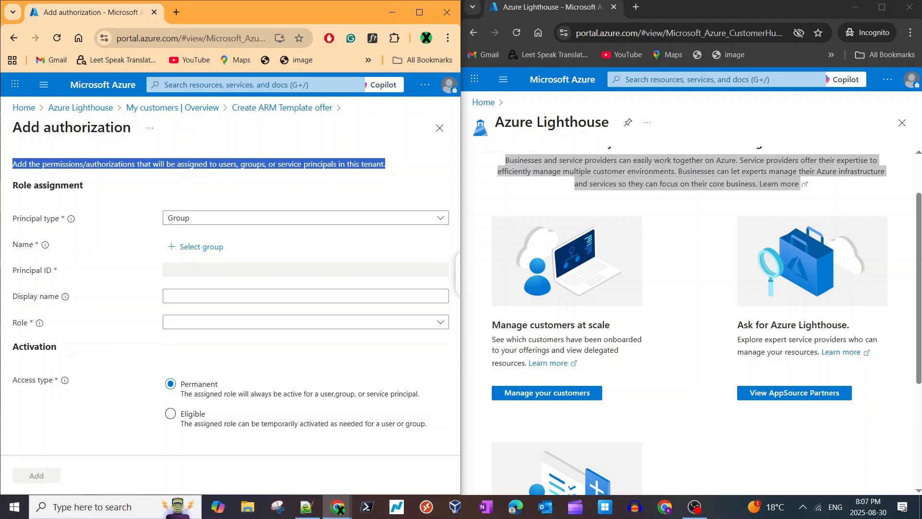
click(695, 164)
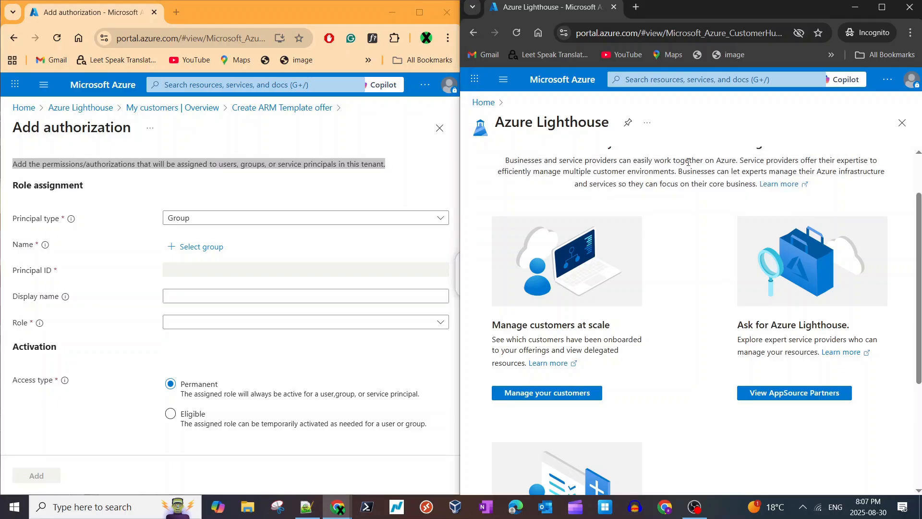
click(275, 169)
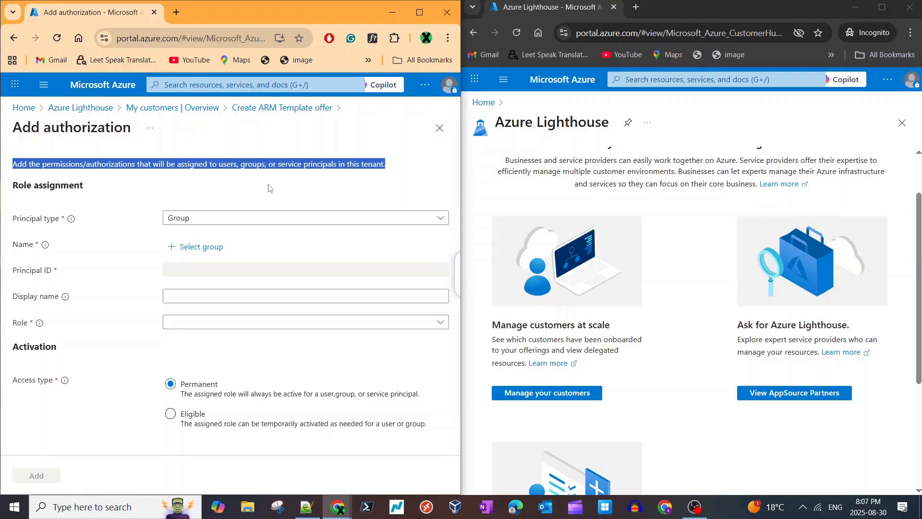
click(255, 217)
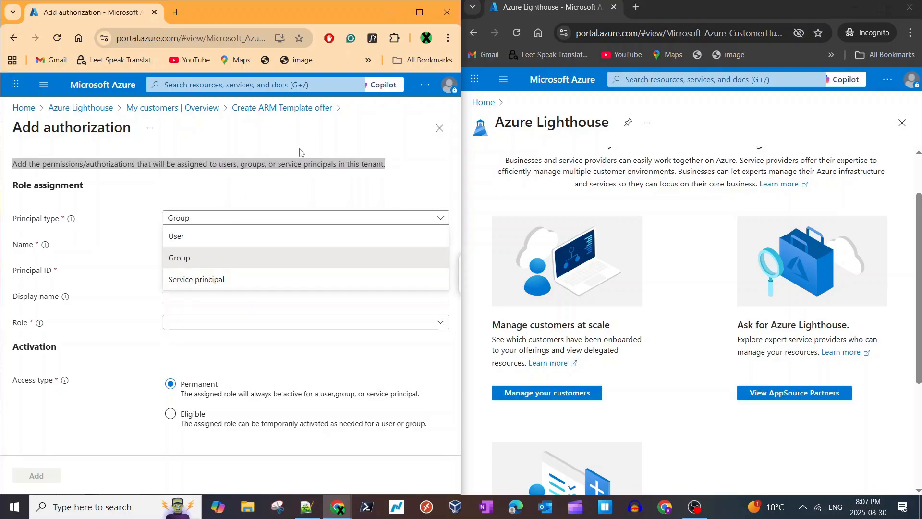
click(302, 190)
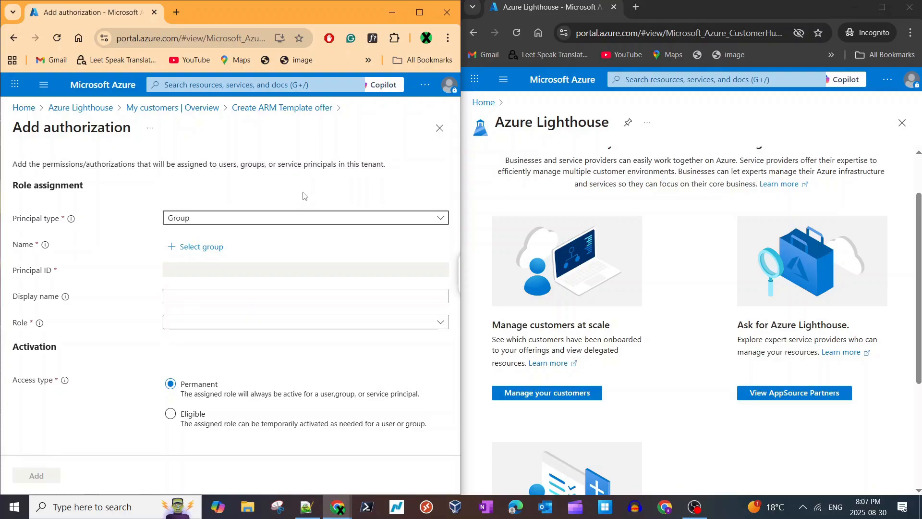
click(259, 219)
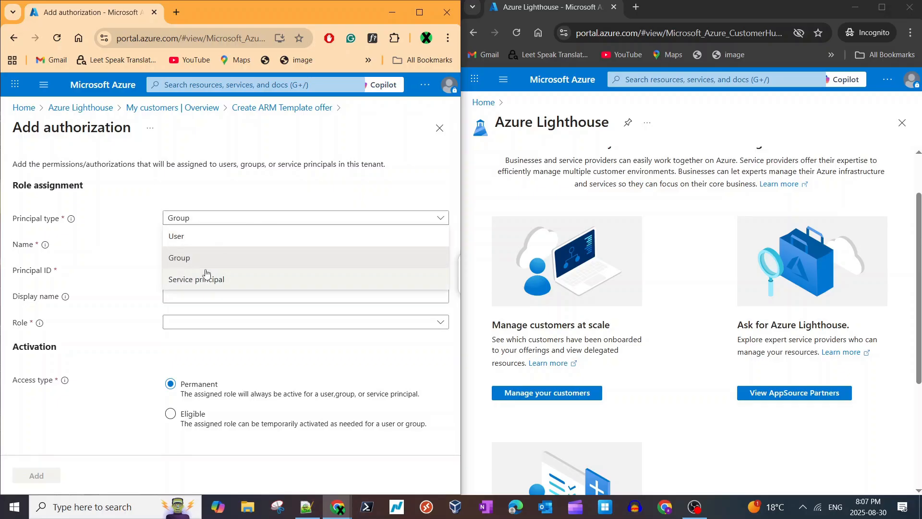
- Go to the groups in Microsoft Entra ID, search for "light" and open the lighthouseusers group
click(214, 84)
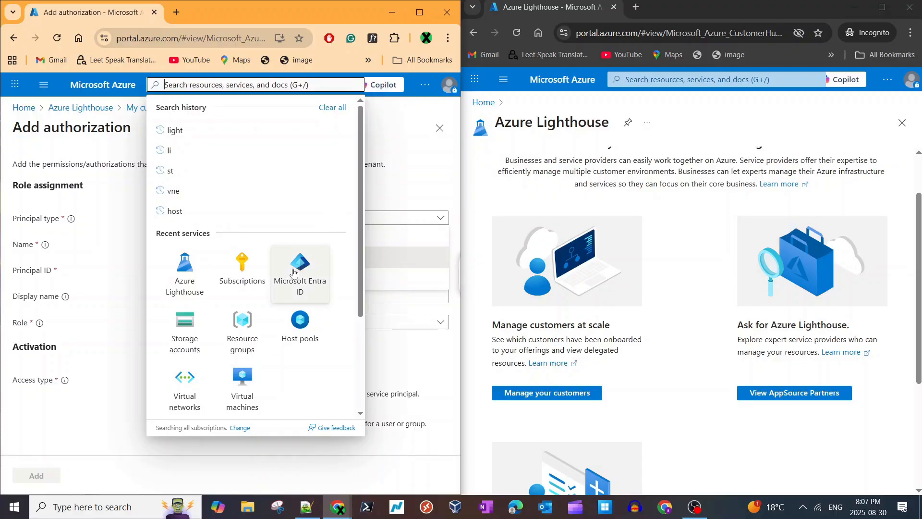
click(299, 286)
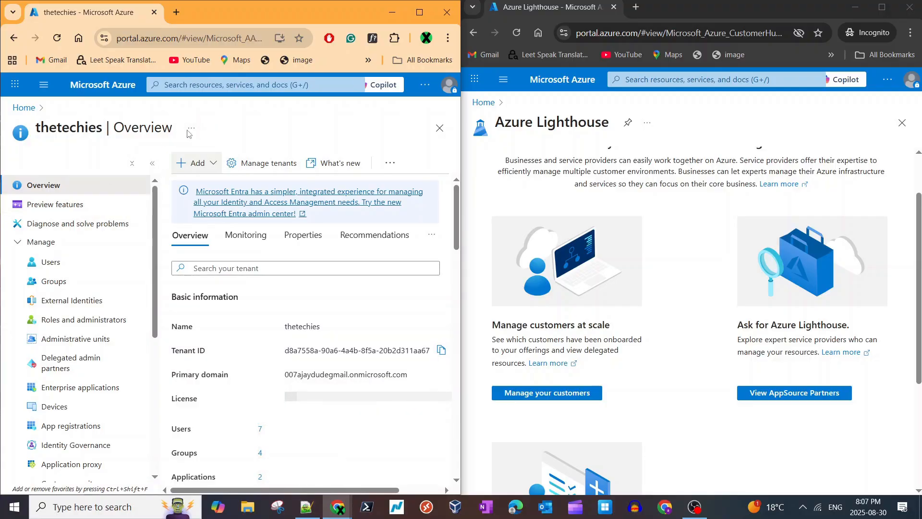
key(g)
key(slash)
click(54, 281)
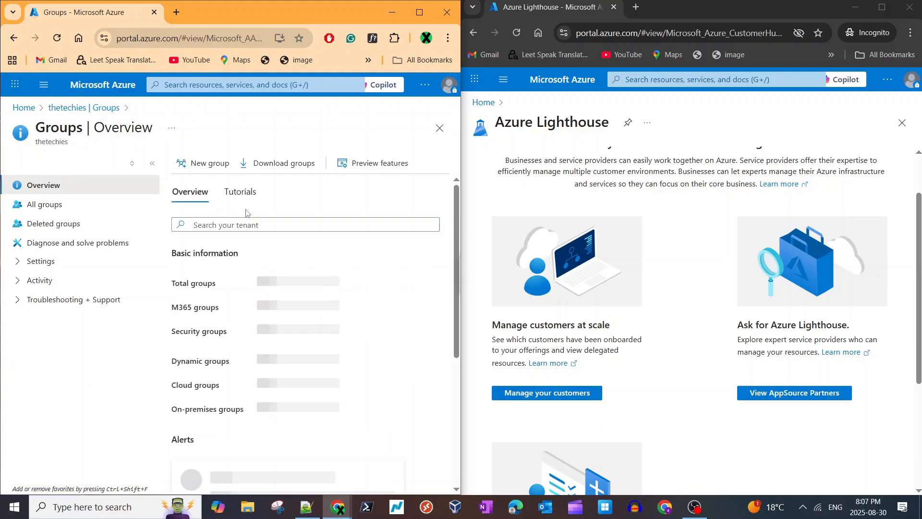
click(235, 223)
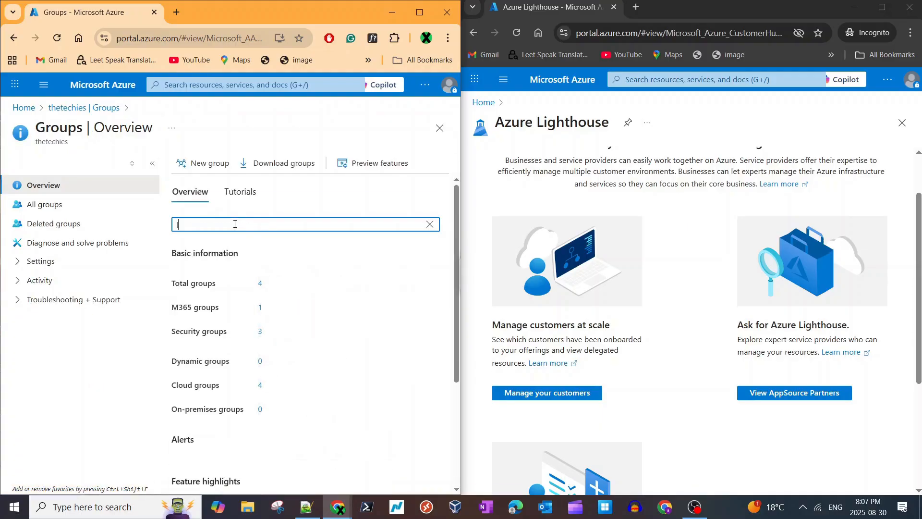
text(light)
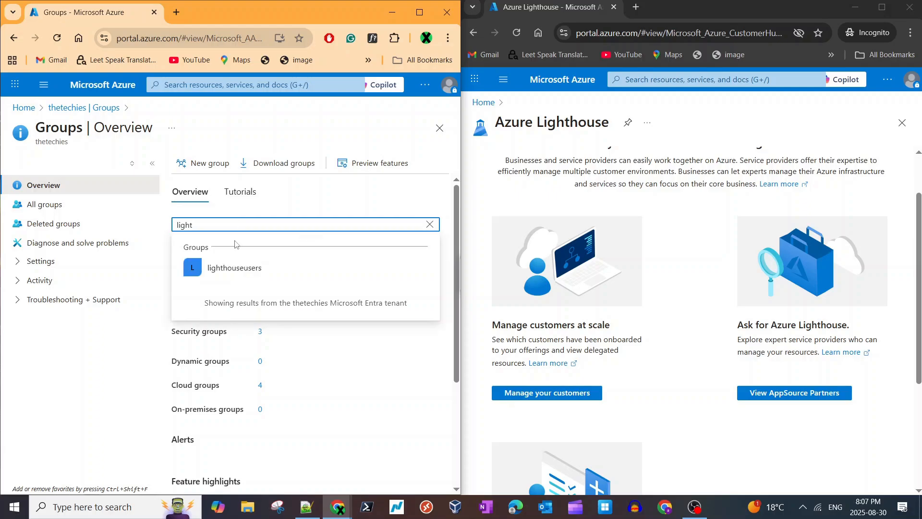
click(241, 267)
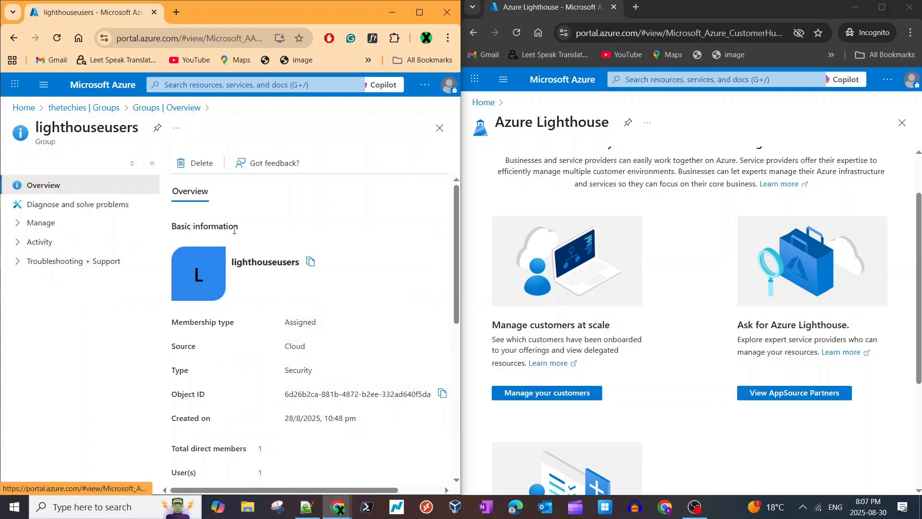
- Check the lighthouseusers group's type and view its direct members
scroll(303, 312, down, 1)
double_click(303, 312)
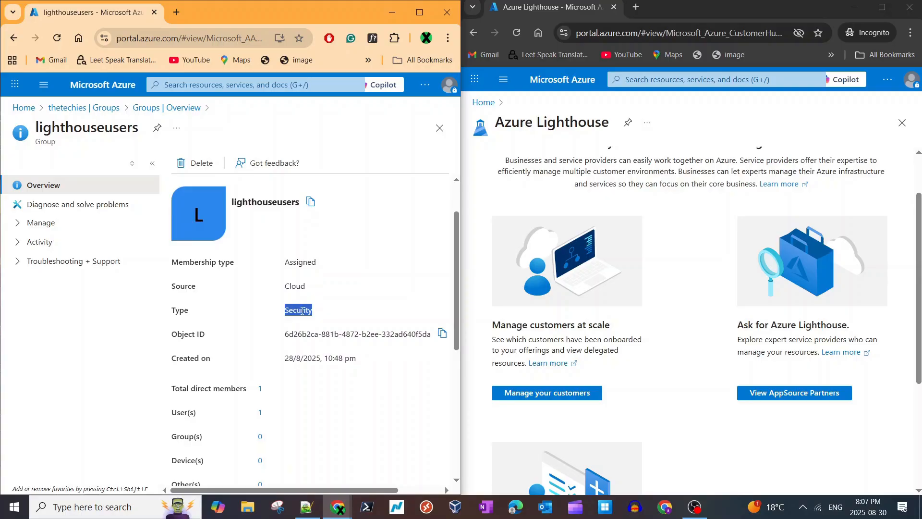
scroll(278, 358, down, 2)
click(260, 333)
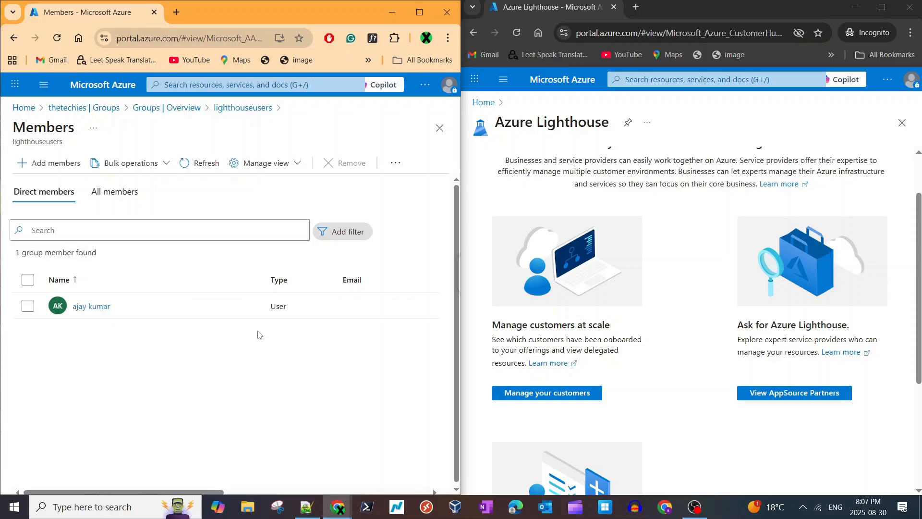
triple_click(639, 159)
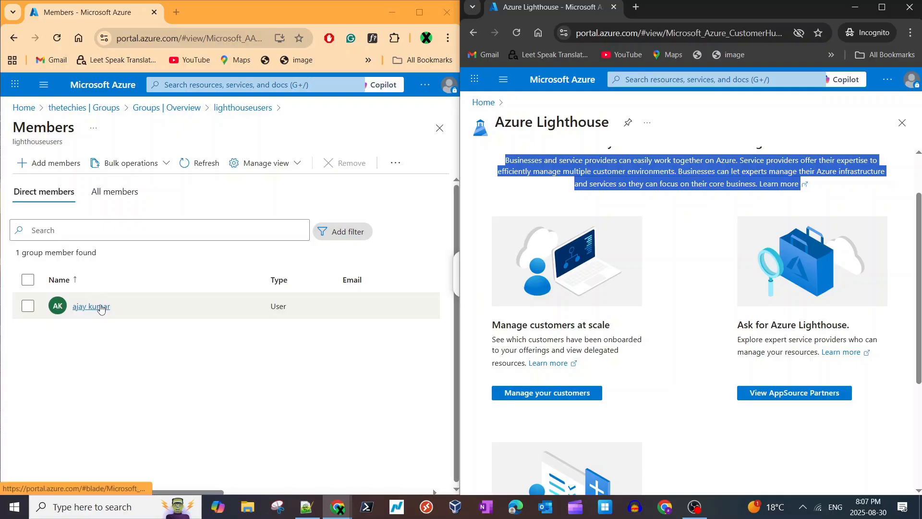
- Return to the Groups overview, clear the group search and look over the group summary
click(187, 107)
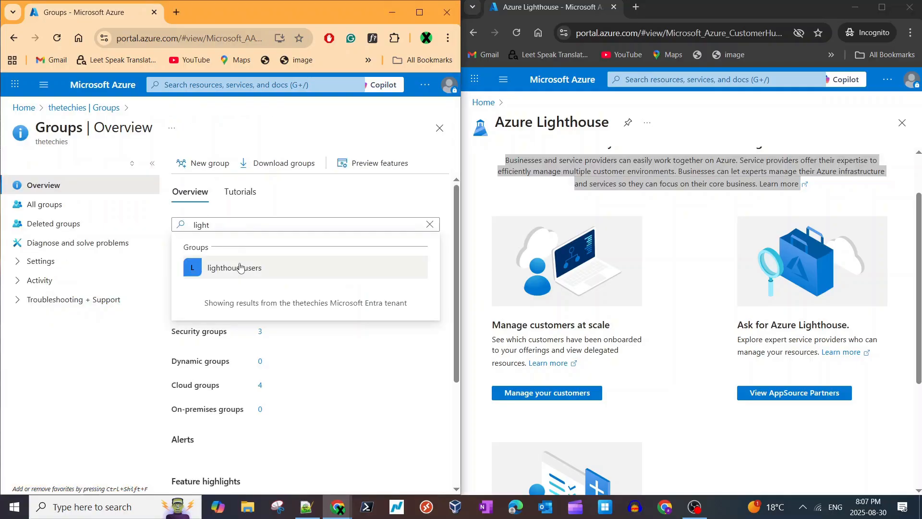
click(432, 230)
click(430, 225)
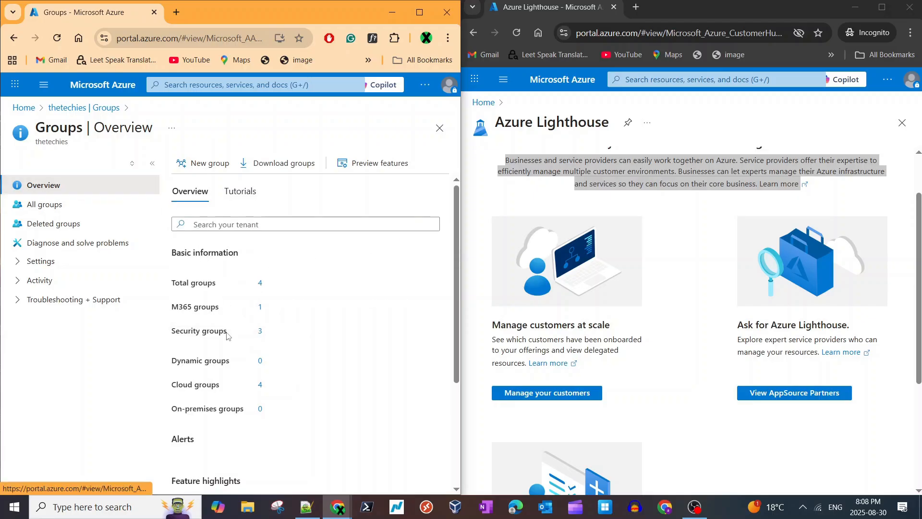
scroll(226, 334, down, 3)
scroll(228, 336, up, 3)
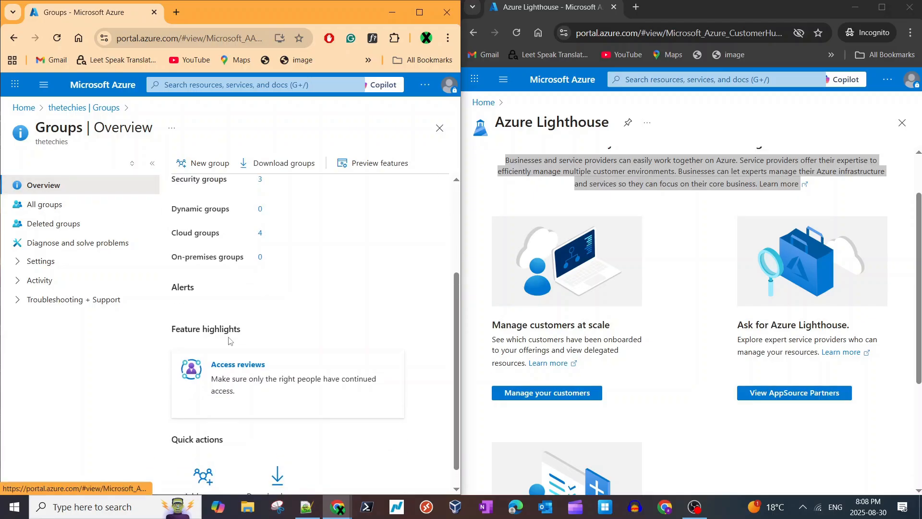
- Leave the Entra ID group pages and go back to the Add authorization form
click(88, 107)
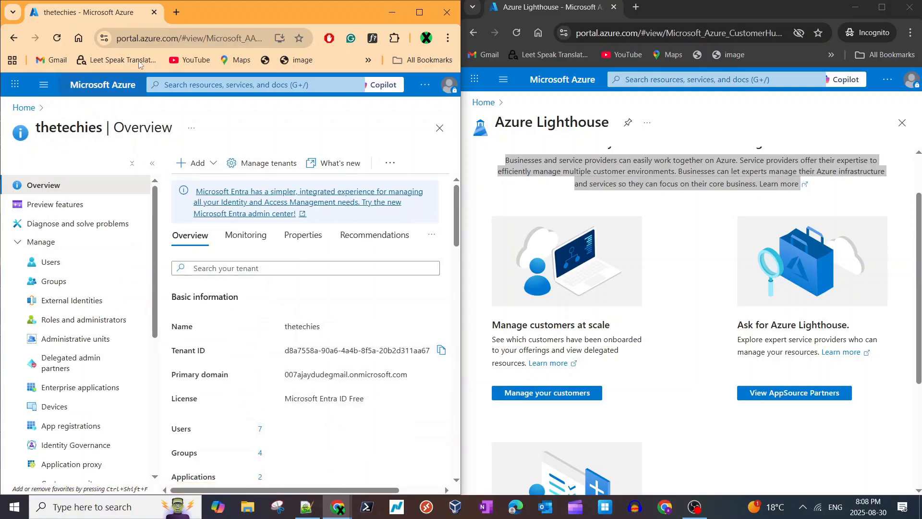
click(13, 39)
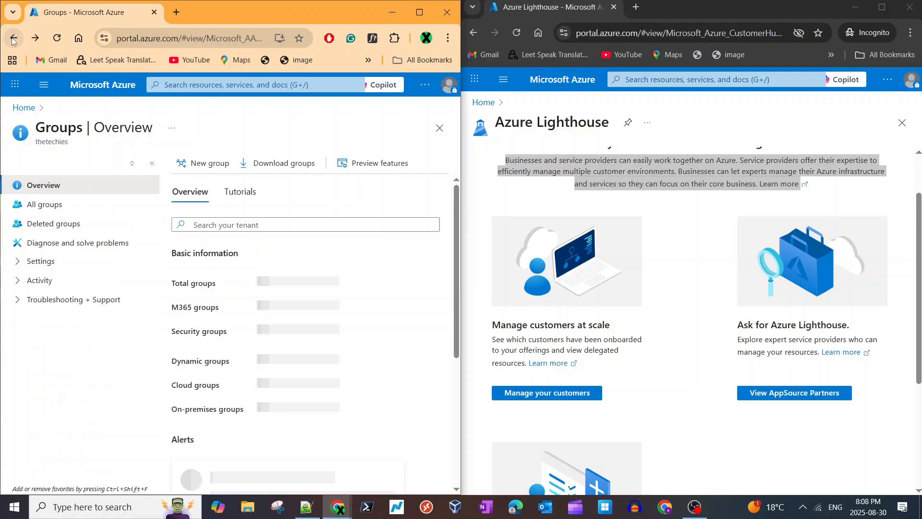
click(13, 38)
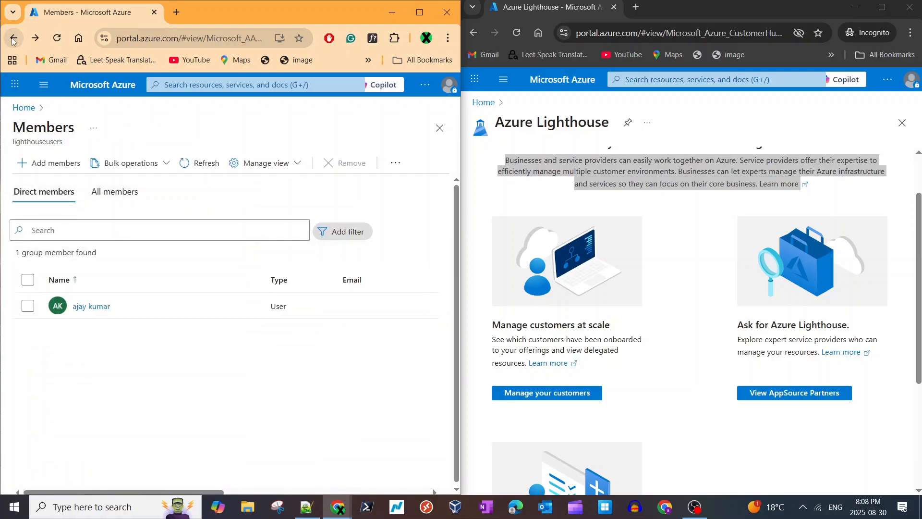
click(13, 38)
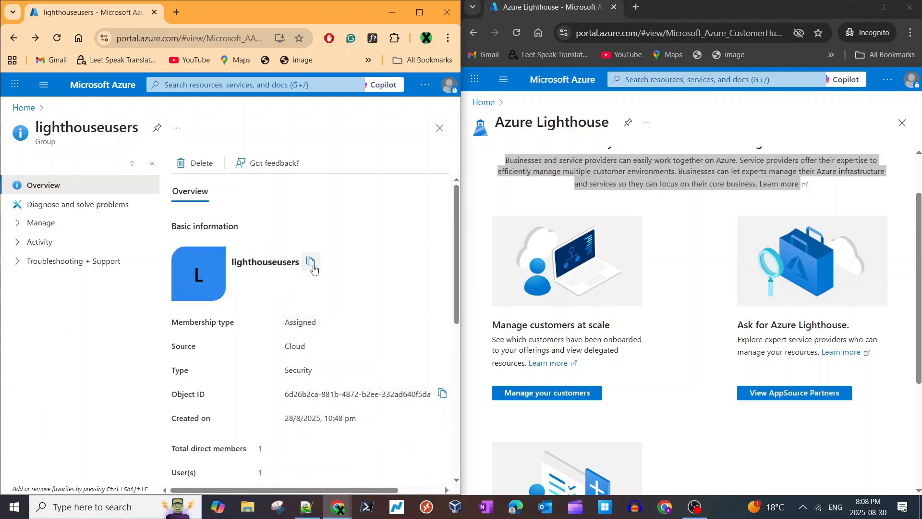
click(17, 41)
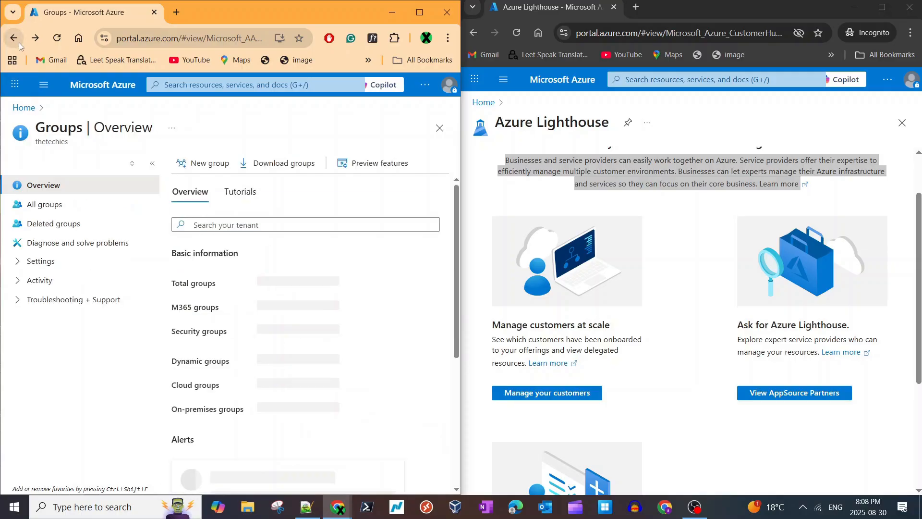
click(17, 41)
click(17, 41)
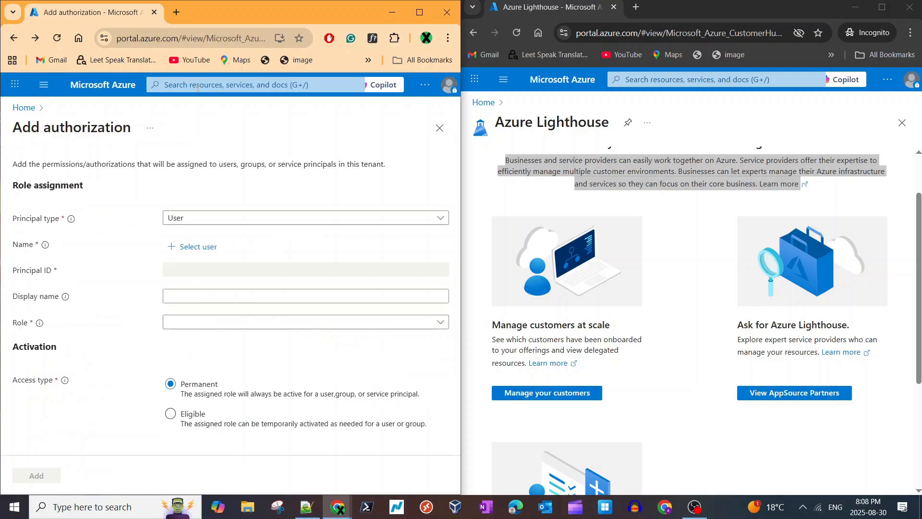
click(199, 87)
click(104, 123)
triple_click(30, 135)
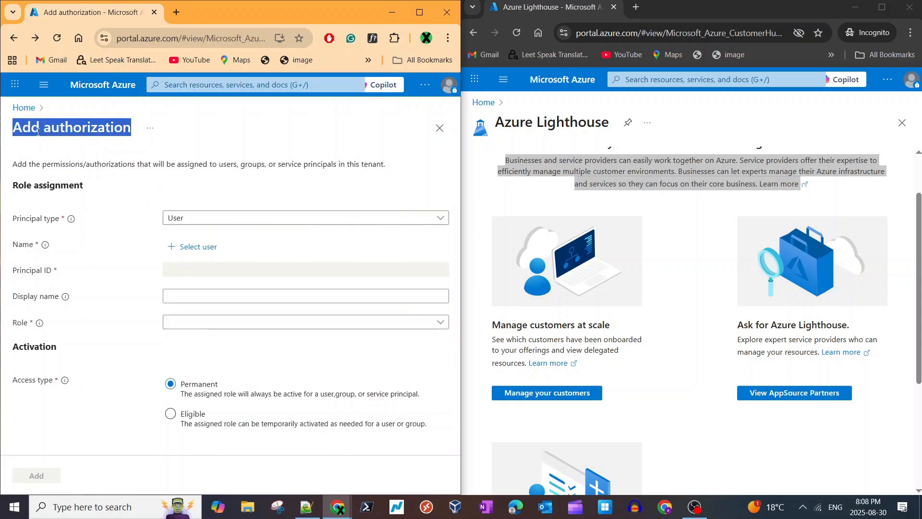
- Set the authorization's principal type to Group and select the lighthouseusers group as the principal
click(190, 218)
click(189, 255)
click(192, 248)
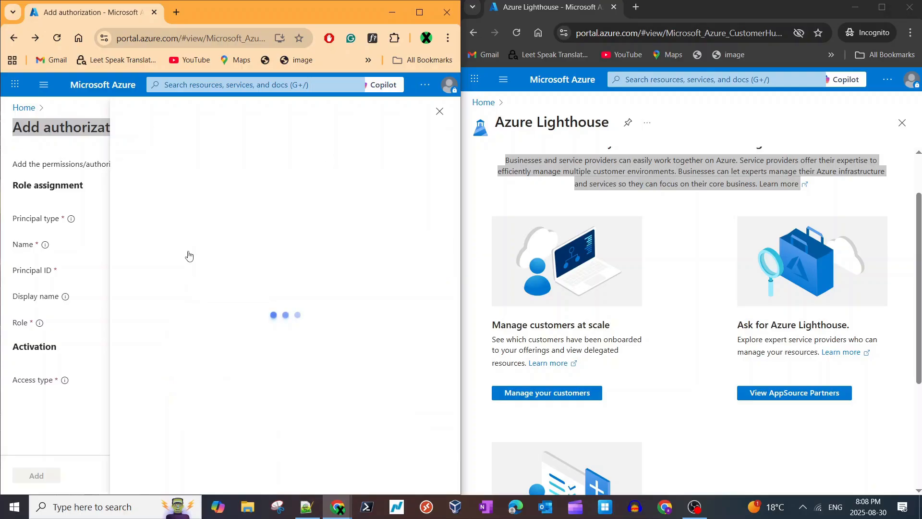
click(27, 326)
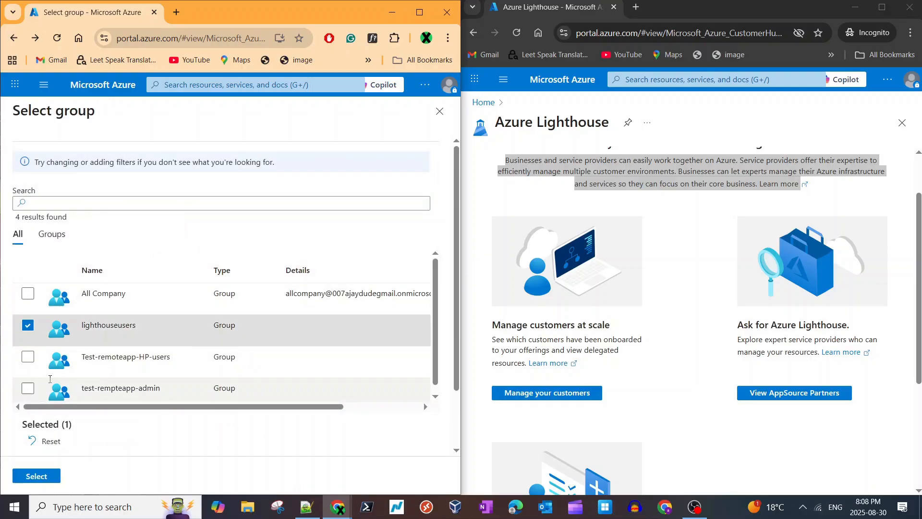
click(39, 477)
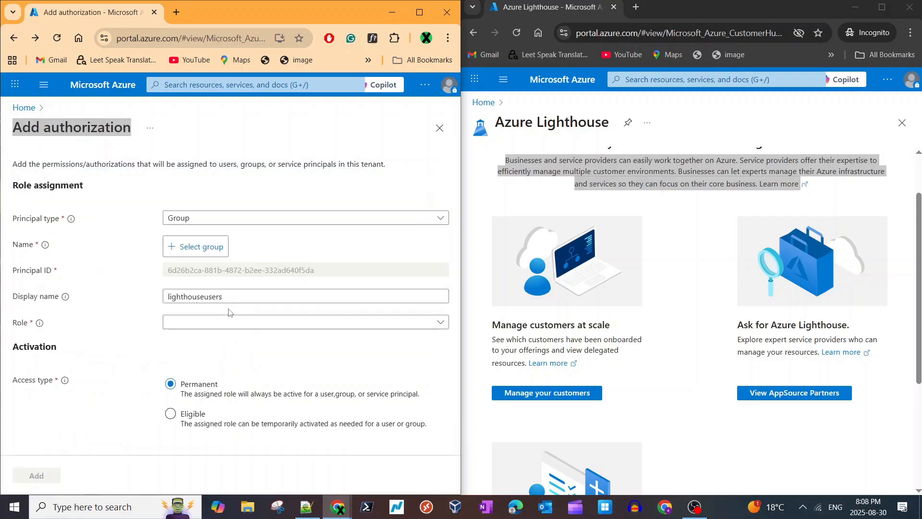
- Search the roles for "cont" and assign the Contributor role to the lighthouseusers authorization
click(292, 329)
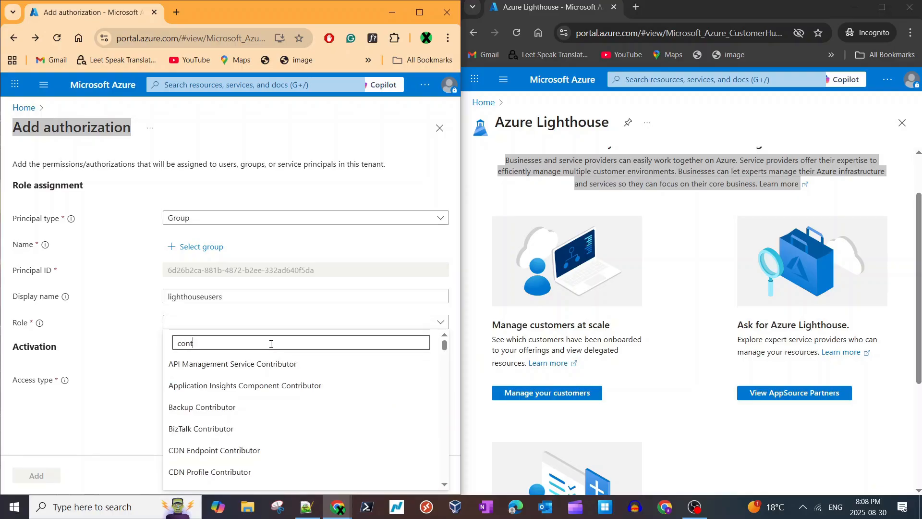
scroll(208, 397, down, 5)
click(202, 377)
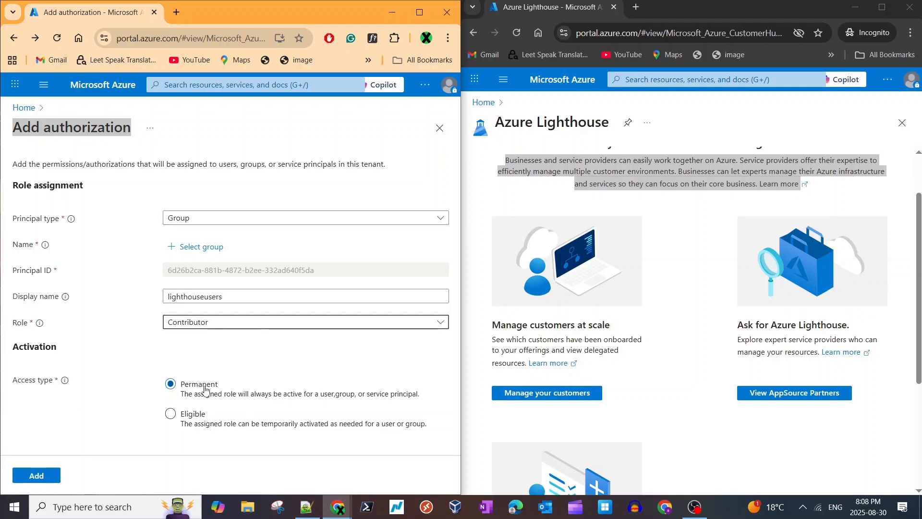
- Submit the authorization, reopen Azure Lighthouse from the portal home page and go to managing your customers
click(36, 475)
scroll(248, 315, down, 5)
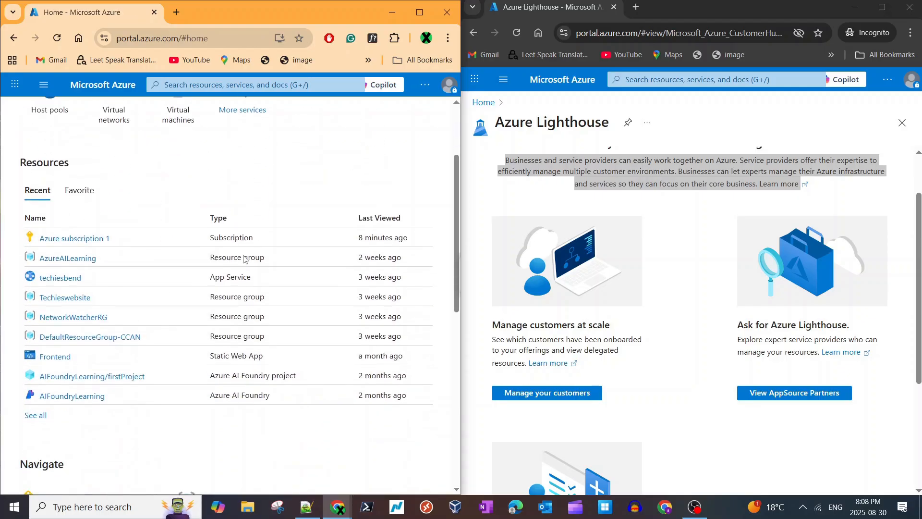
scroll(248, 314, up, 5)
click(182, 147)
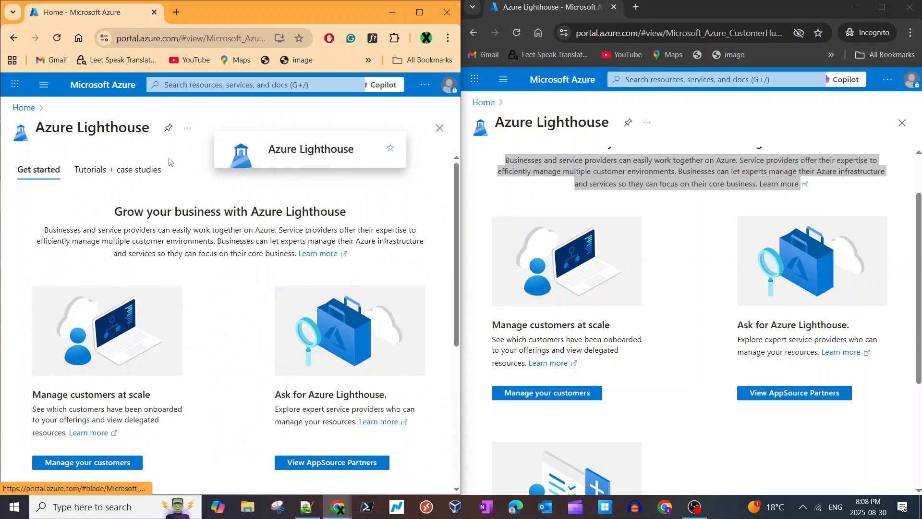
scroll(250, 311, down, 5)
scroll(250, 311, up, 5)
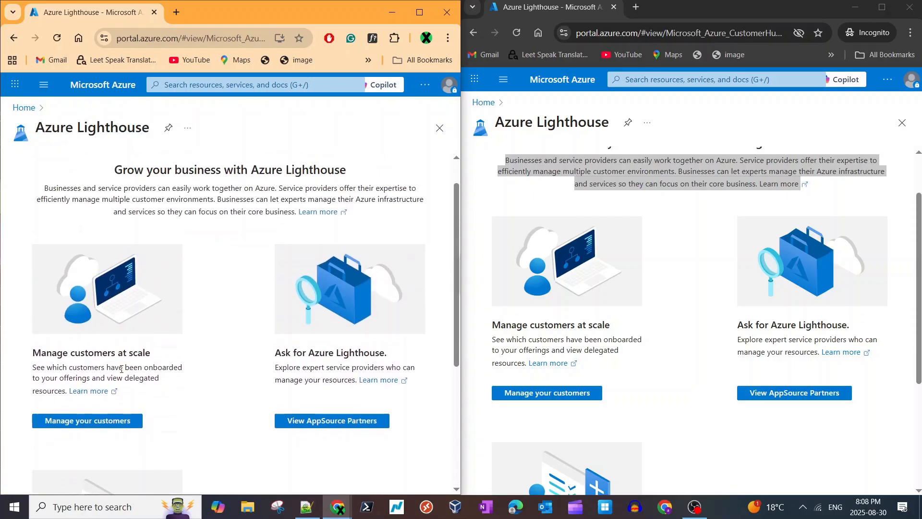
click(128, 427)
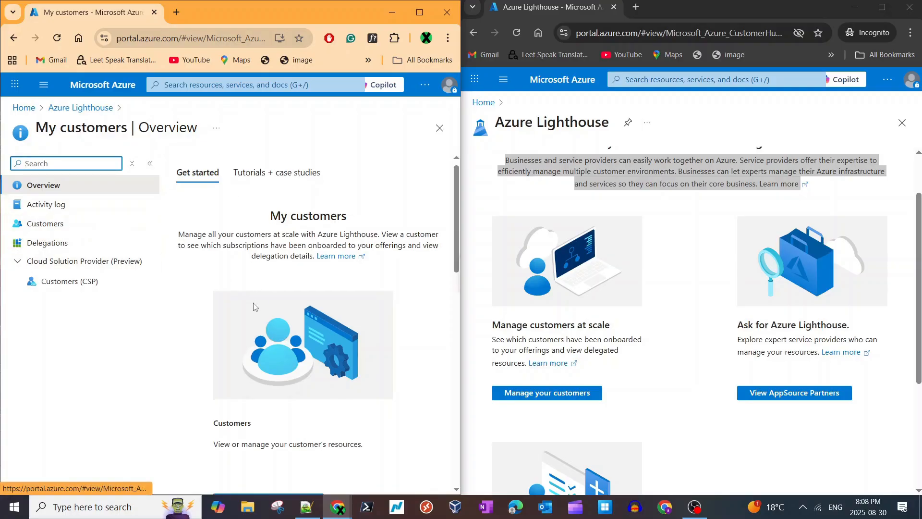
- Start a new ARM template offer for onboarding customers and name it LighthouseDemo
scroll(254, 309, down, 5)
scroll(253, 308, down, 8)
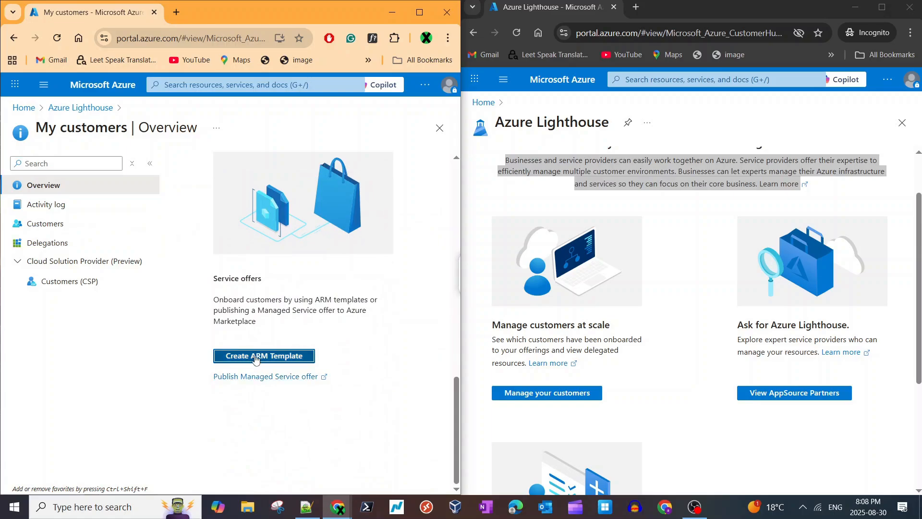
click(259, 357)
click(195, 218)
click(260, 243)
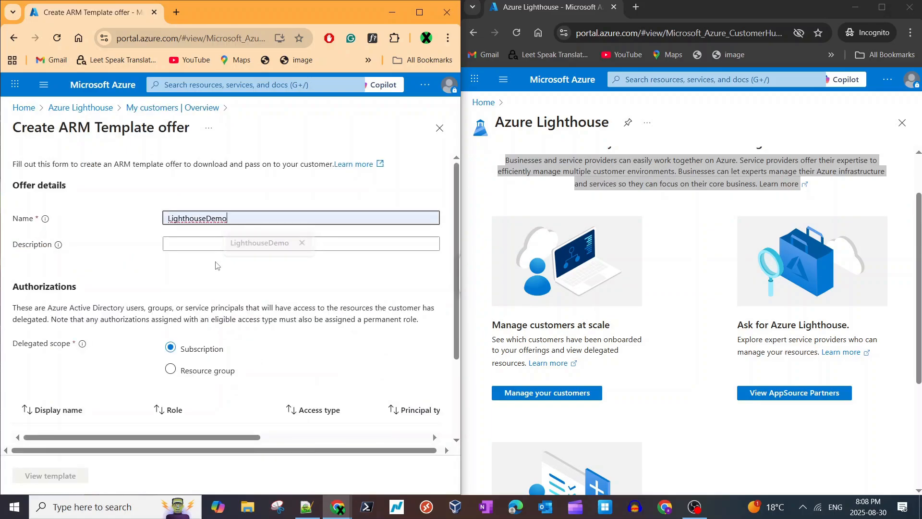
- Begin an authorization with principal type Group and select the lighthouseusers group as its principal
scroll(124, 320, down, 3)
click(57, 346)
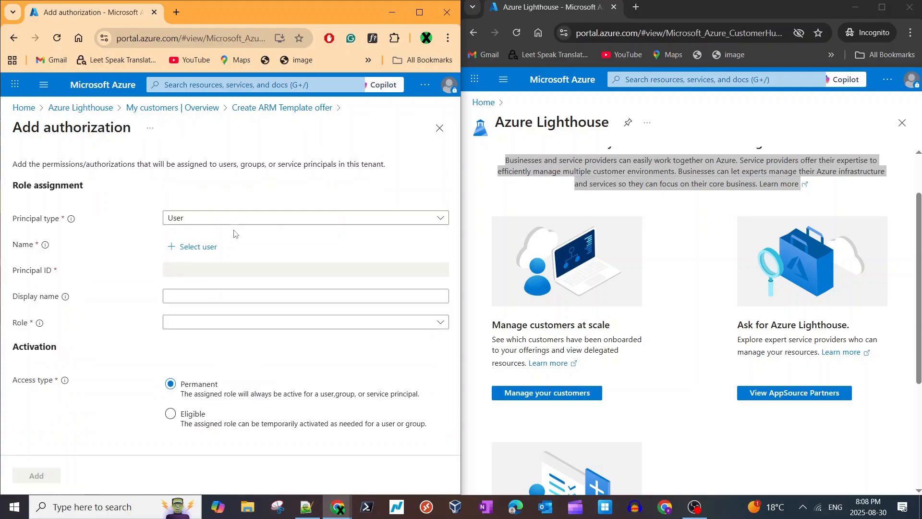
click(194, 217)
click(192, 255)
click(195, 246)
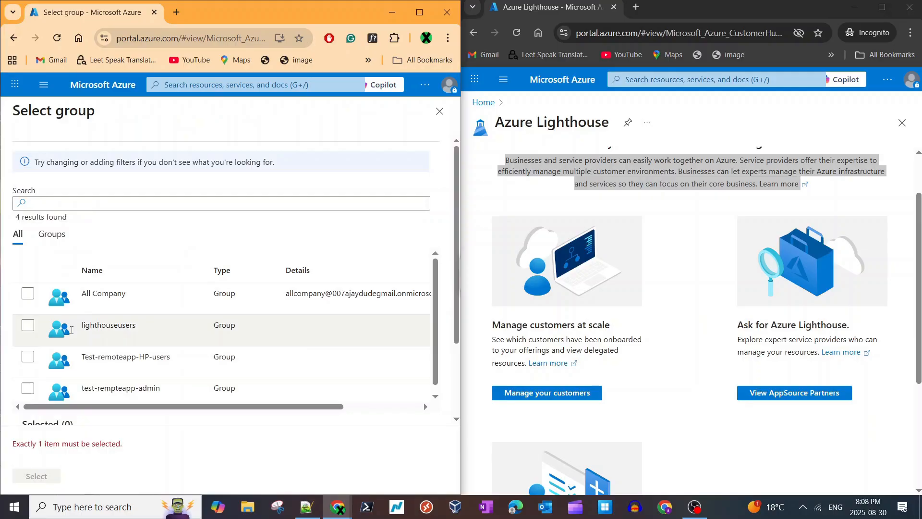
click(28, 326)
click(36, 476)
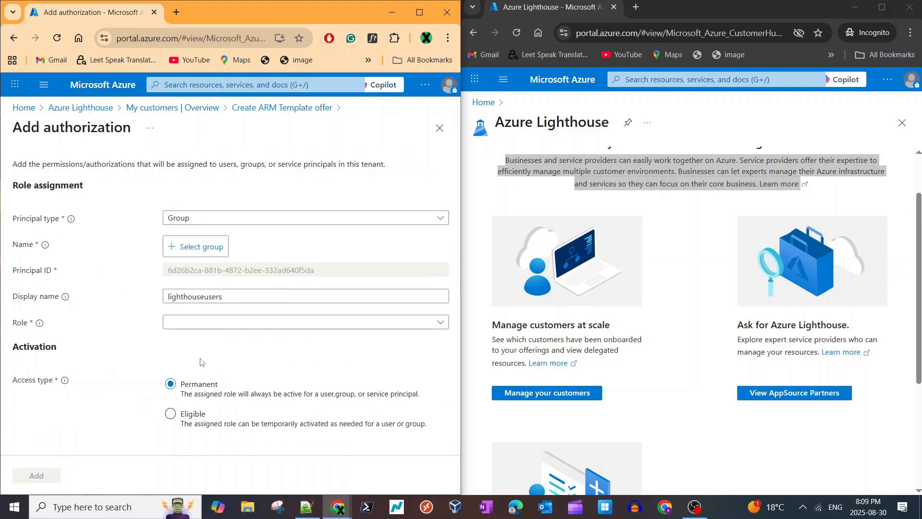
- Find the Contributor role by searching "contr", assign it to lighthouseusers, add the authorization to the offer and check its role and access type
click(204, 323)
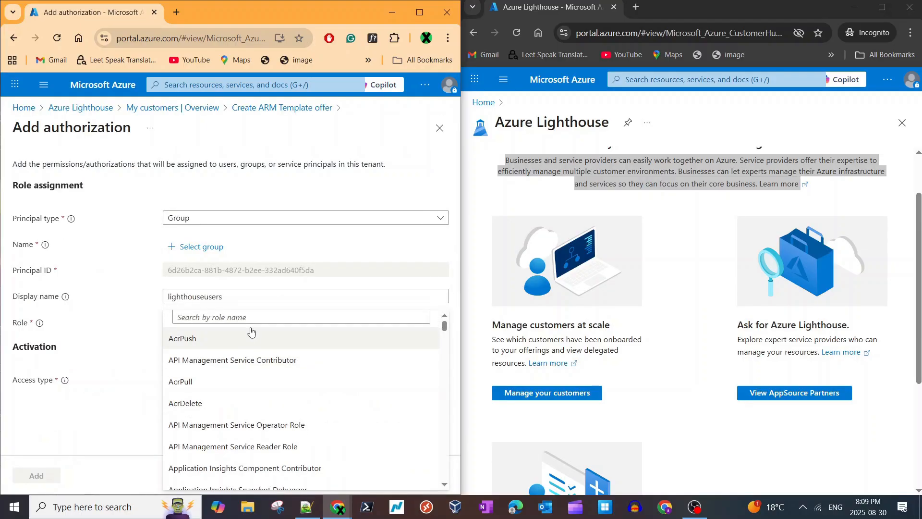
click(222, 316)
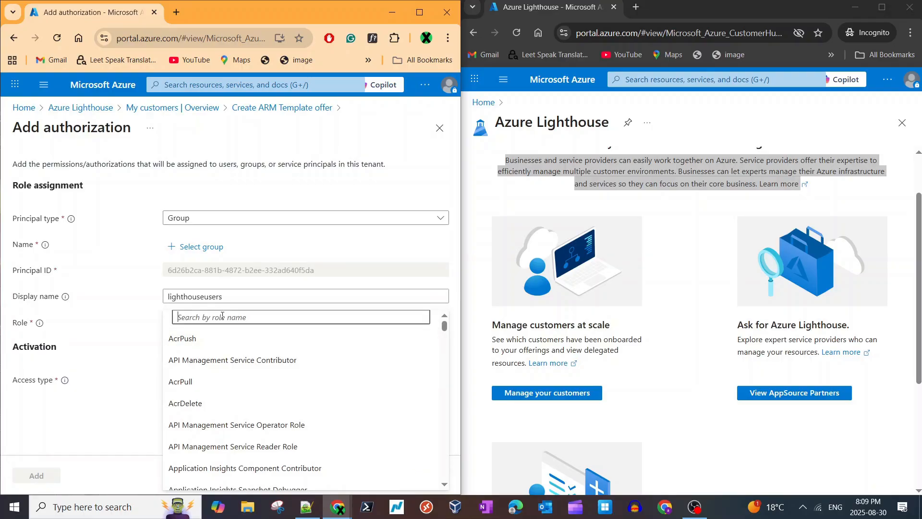
text(contr)
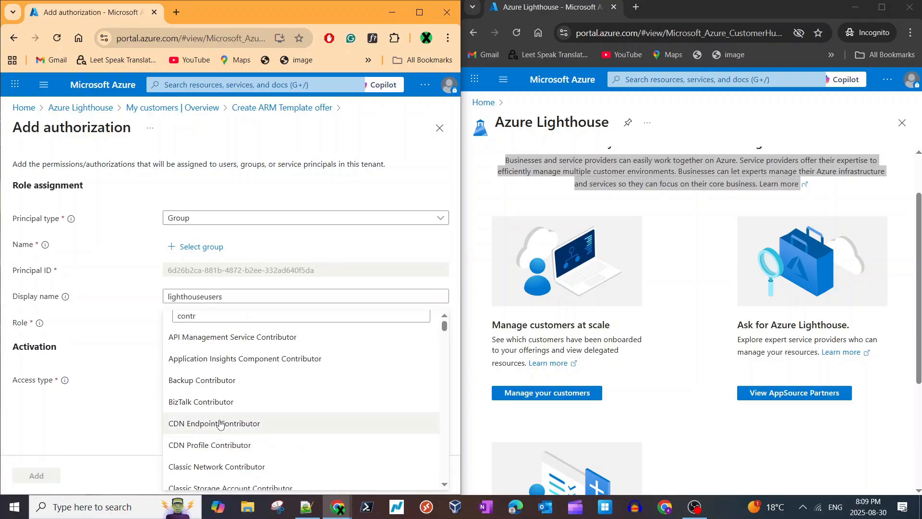
scroll(226, 418, down, 3)
click(211, 459)
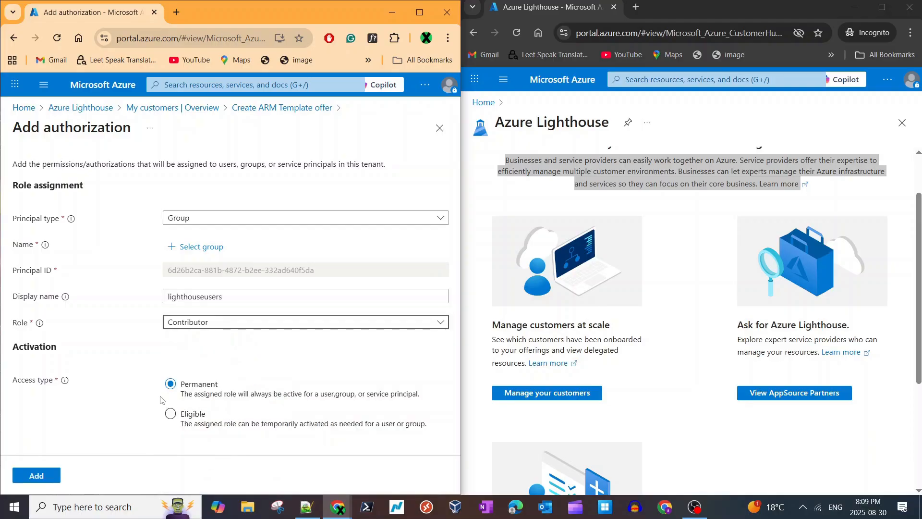
click(32, 486)
scroll(61, 309, down, 3)
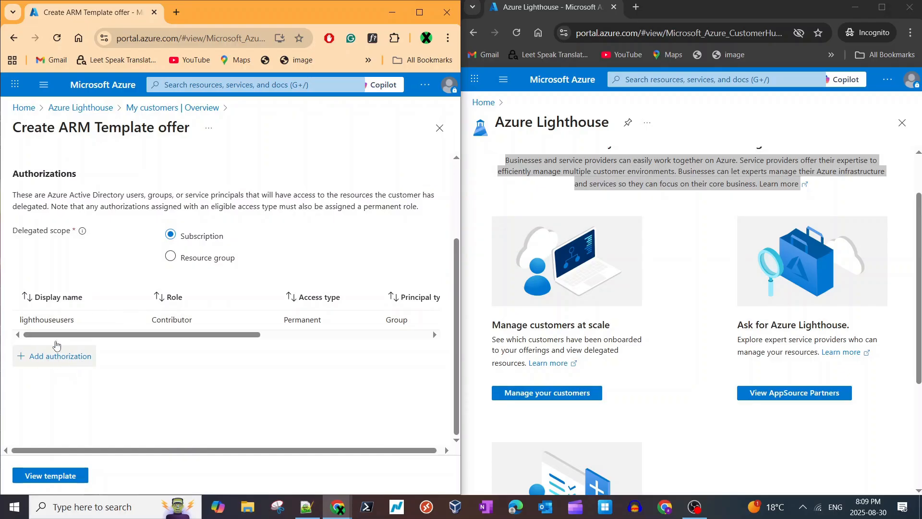
double_click(172, 319)
double_click(302, 319)
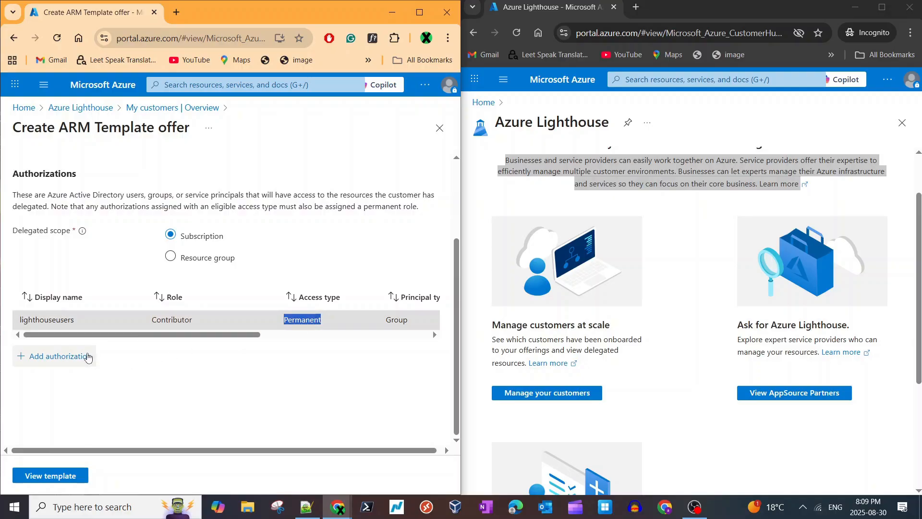
- Begin a second authorization with principal type Service principal and bring up the service principal selection
click(88, 356)
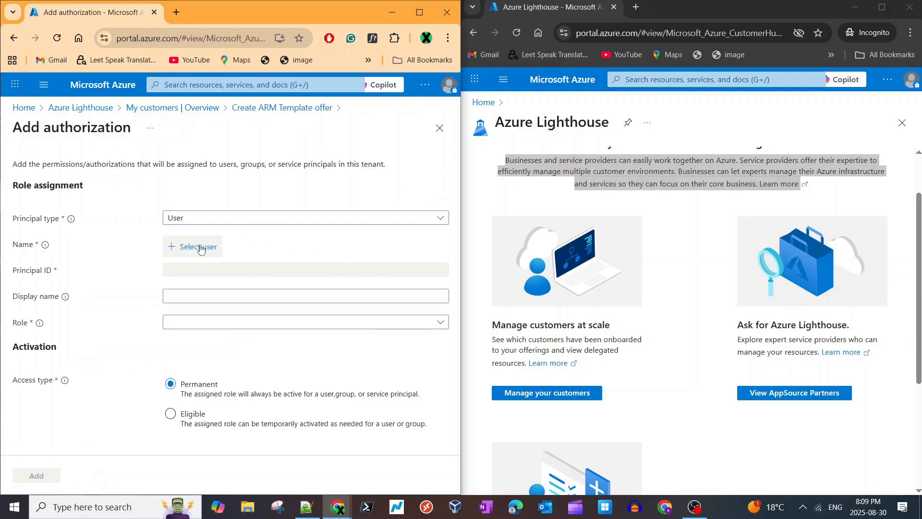
click(211, 221)
click(206, 276)
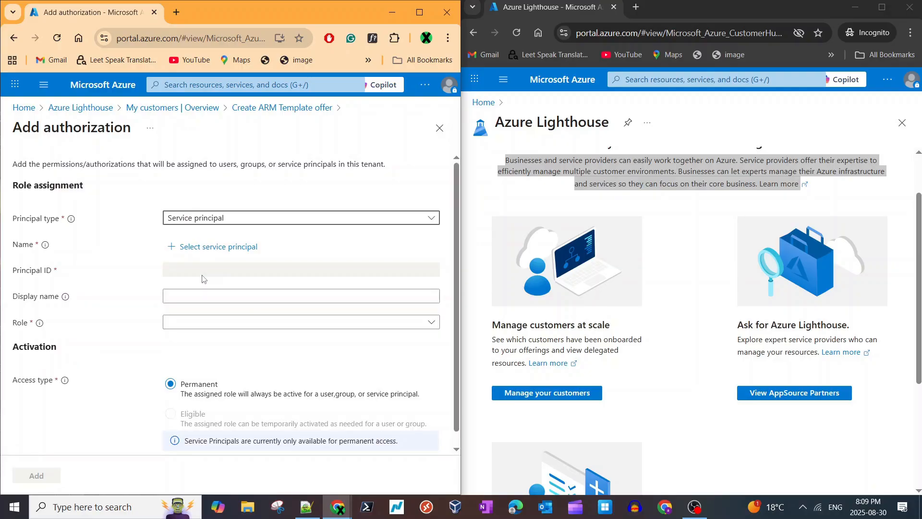
click(214, 246)
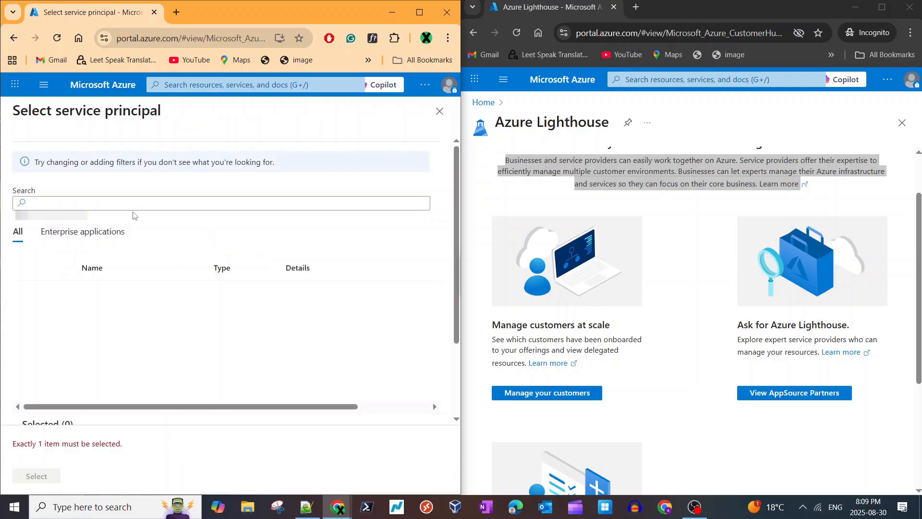
- Search the service principals for "lig" and clear the search
click(130, 203)
text(li)
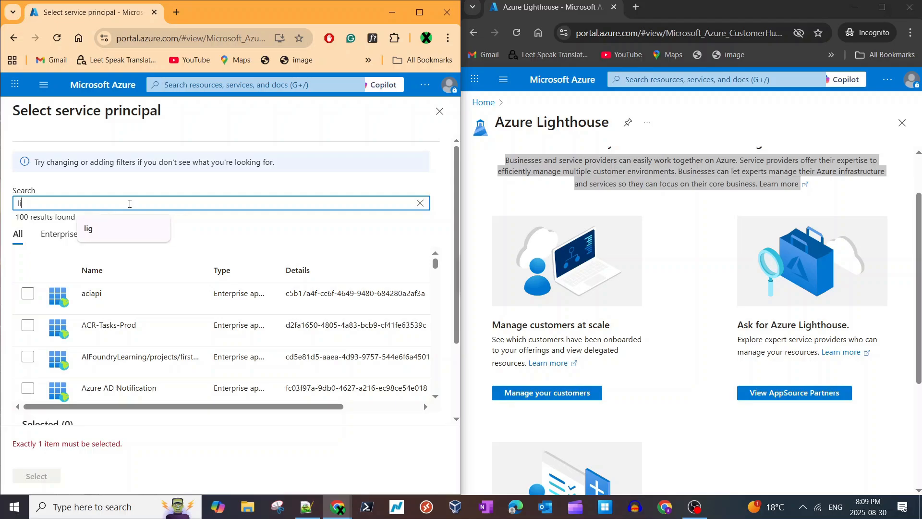
text(gjh)
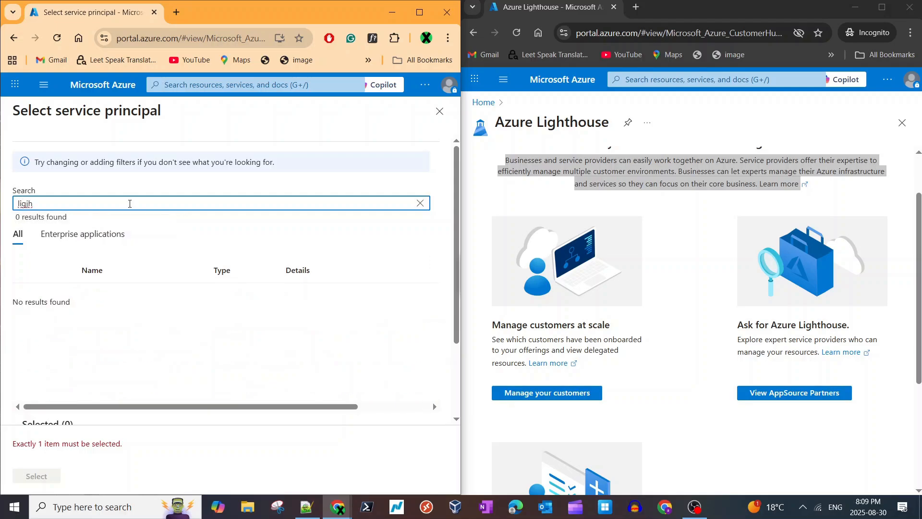
key(BackSpace)
key(BackSpace)
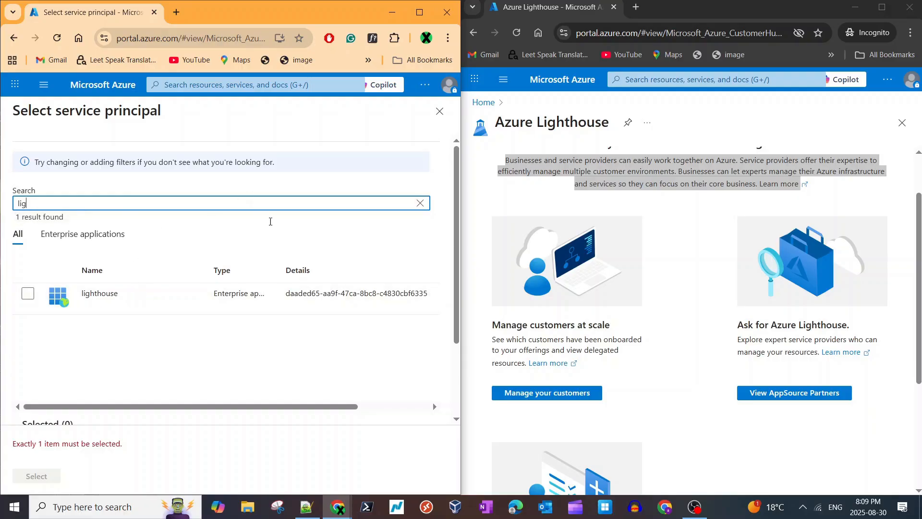
click(420, 204)
- Duplicate the portal browser tab, search for "entra" in the copy and open Microsoft Entra ID
right_click(136, 15)
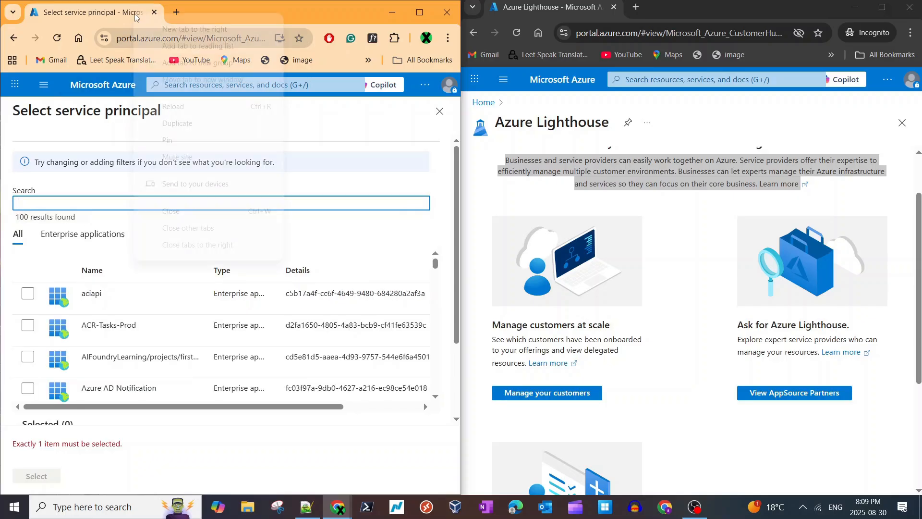
click(173, 120)
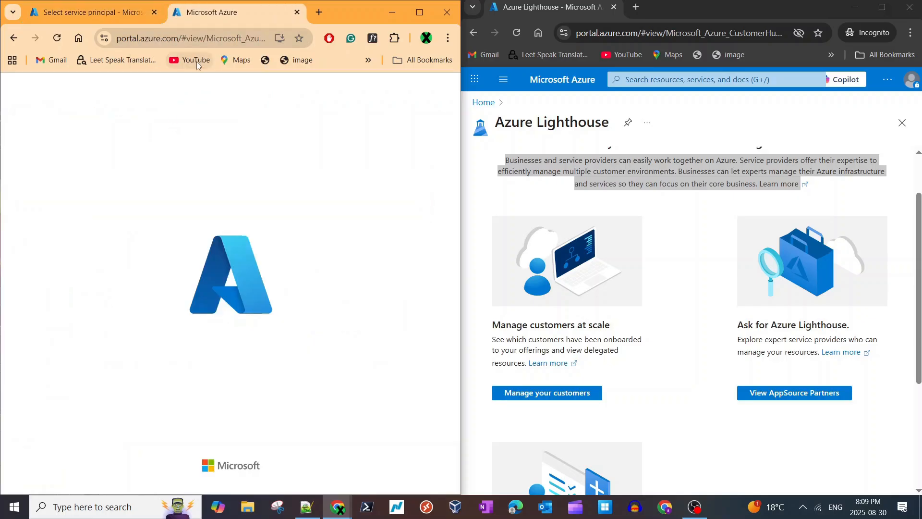
click(211, 86)
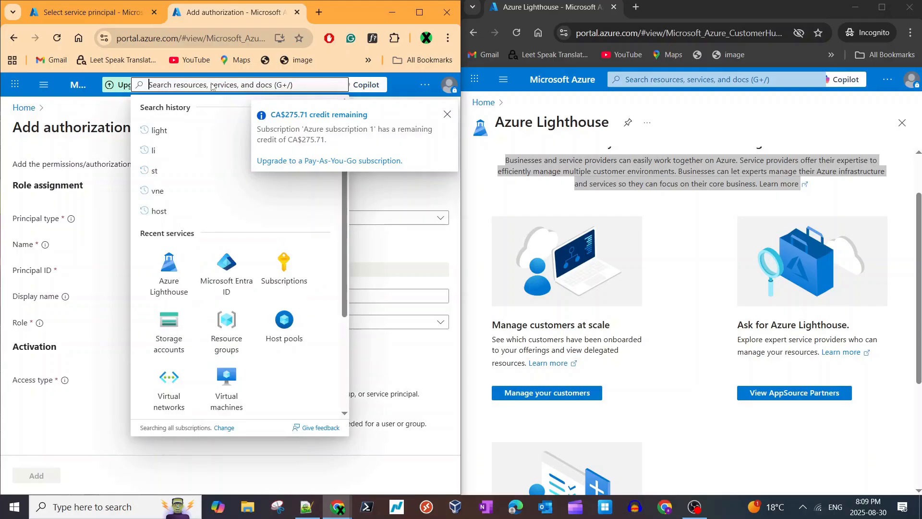
text(entra)
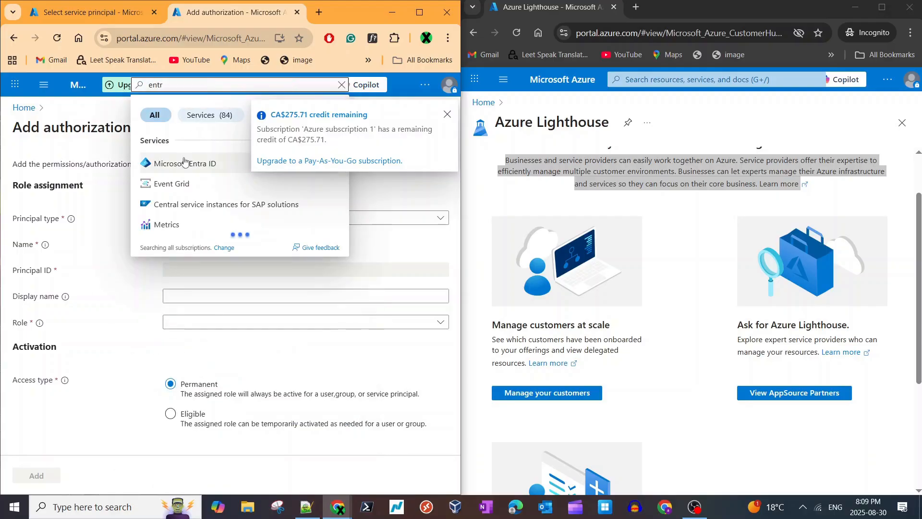
click(186, 159)
- Register a new application named lighthousedemo2 in the Entra ID app registrations
scroll(72, 320, down, 3)
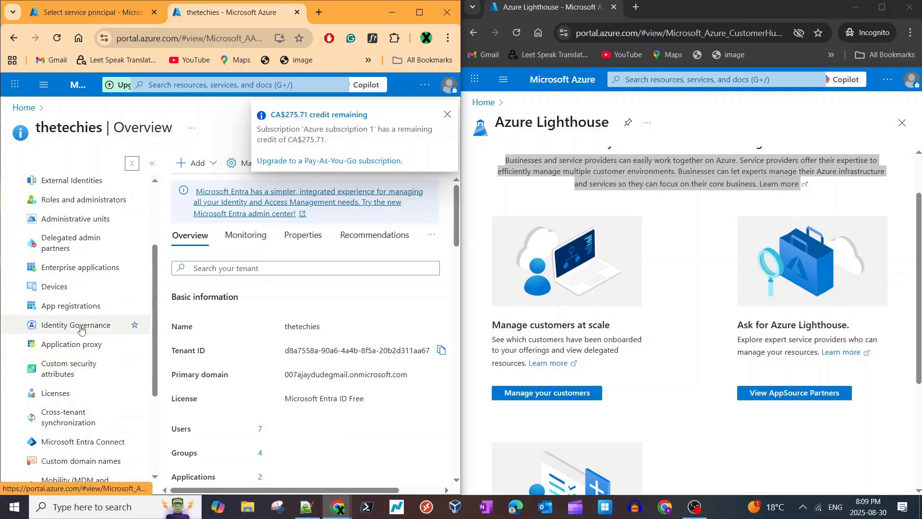
click(78, 307)
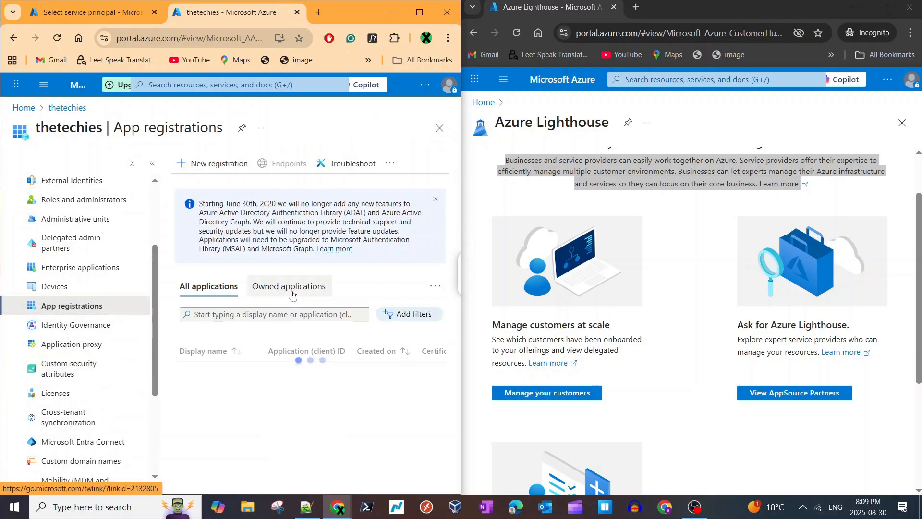
click(213, 166)
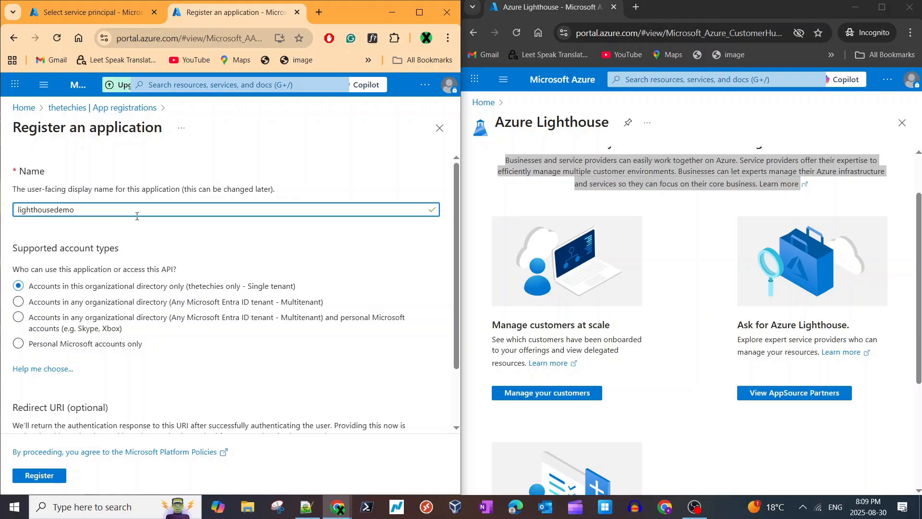
scroll(137, 216, down, 3)
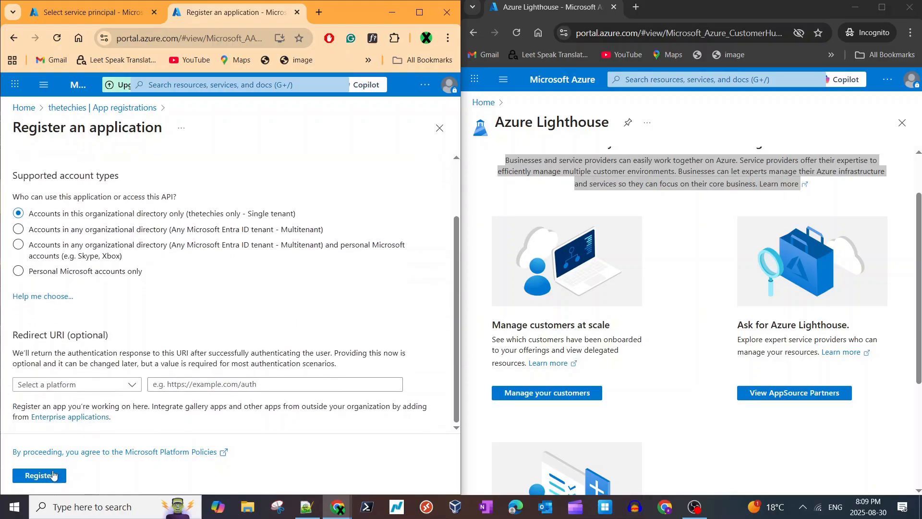
click(48, 475)
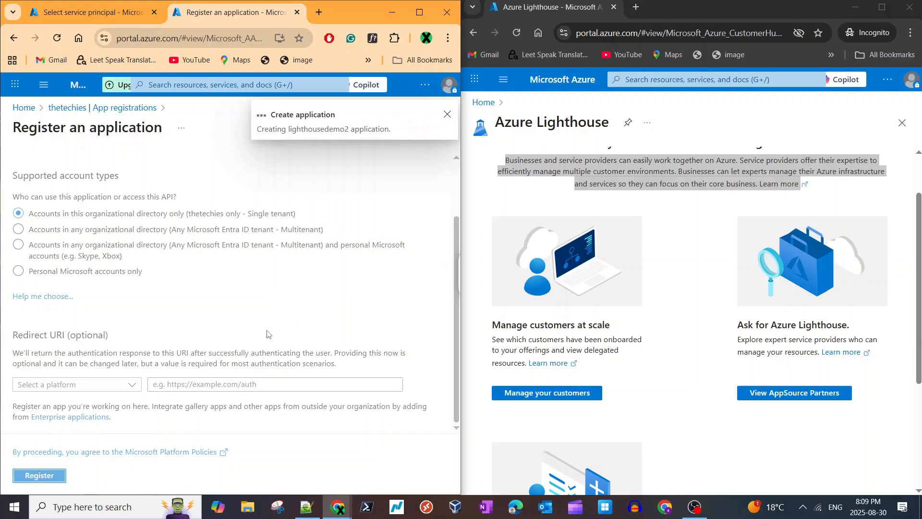
- Add a client secret described as demo to the lighthousedemo2 application, expiring on 30/8/2027
scroll(272, 331, down, 3)
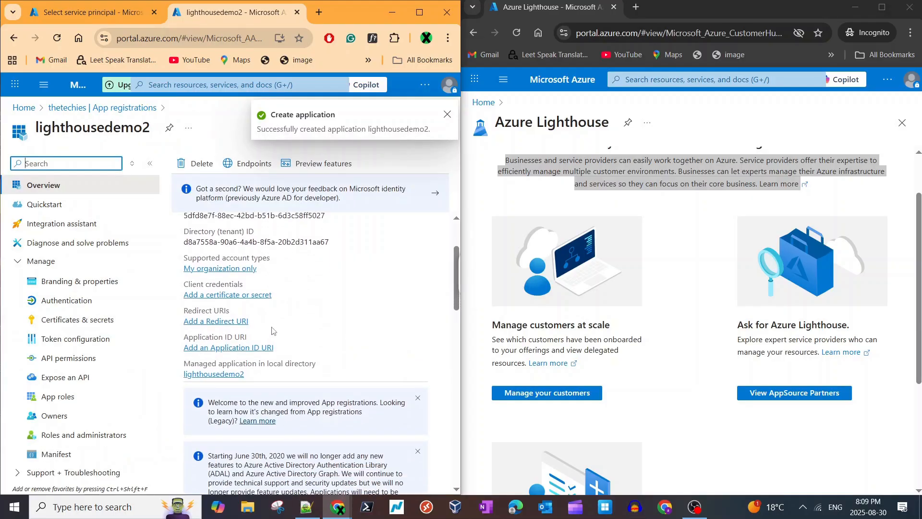
scroll(272, 330, up, 2)
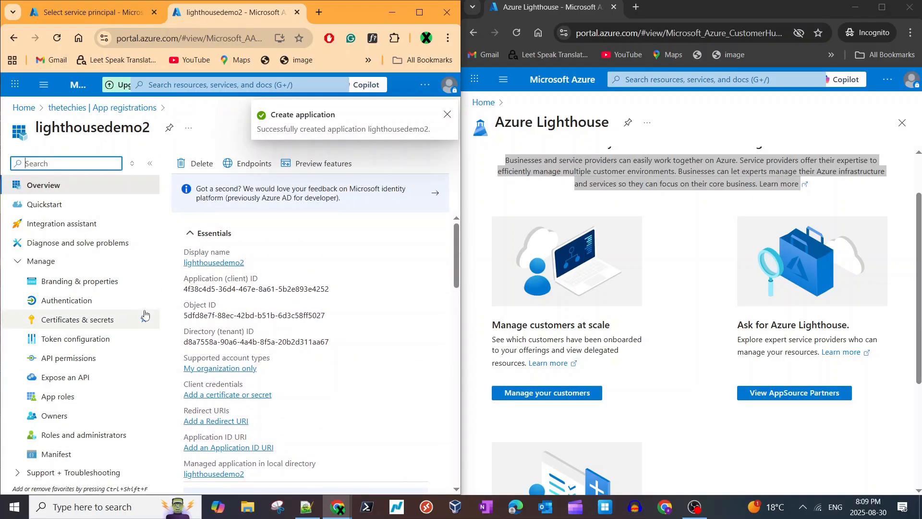
click(67, 300)
click(82, 319)
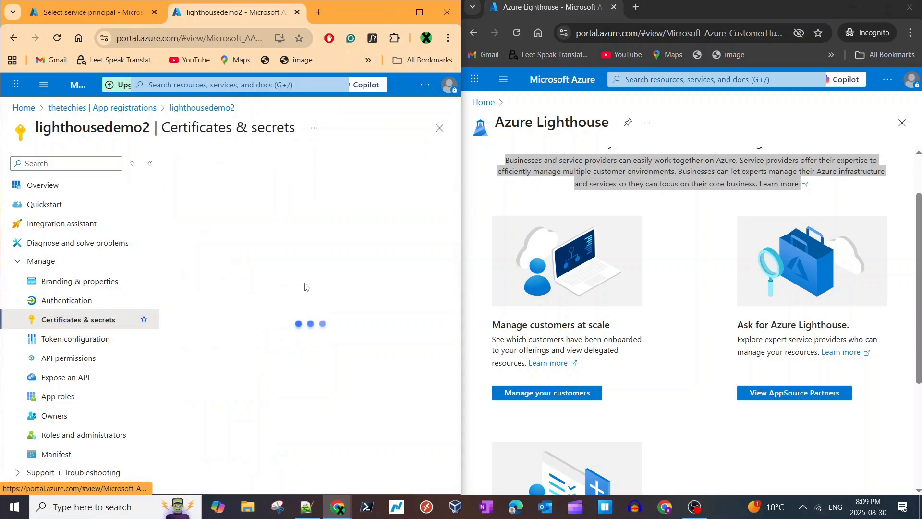
click(213, 382)
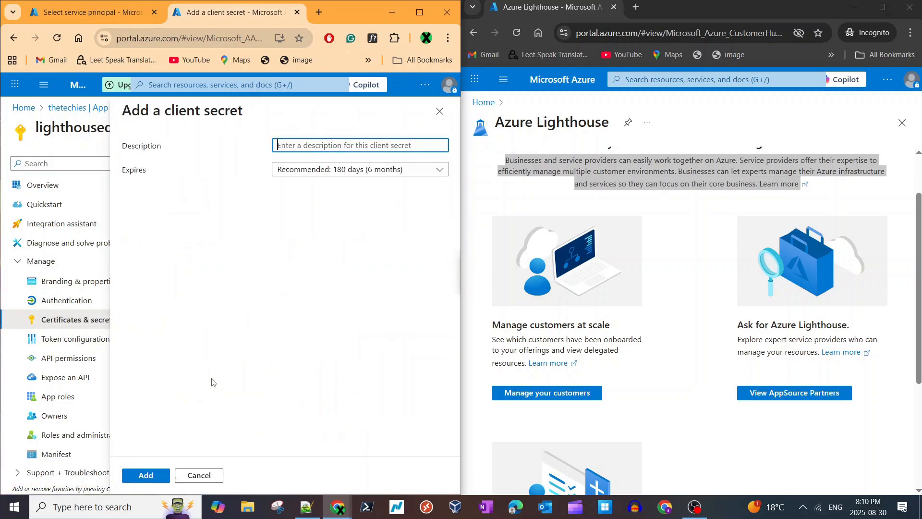
click(345, 144)
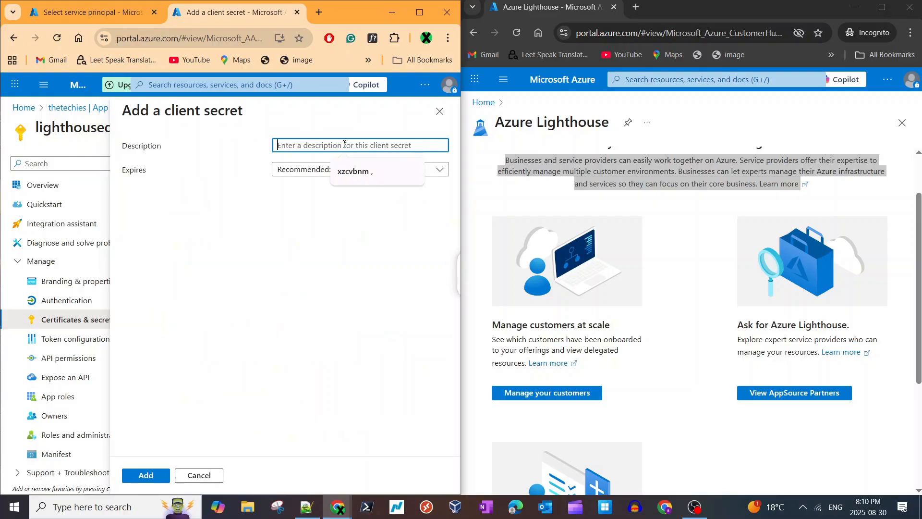
text(te)
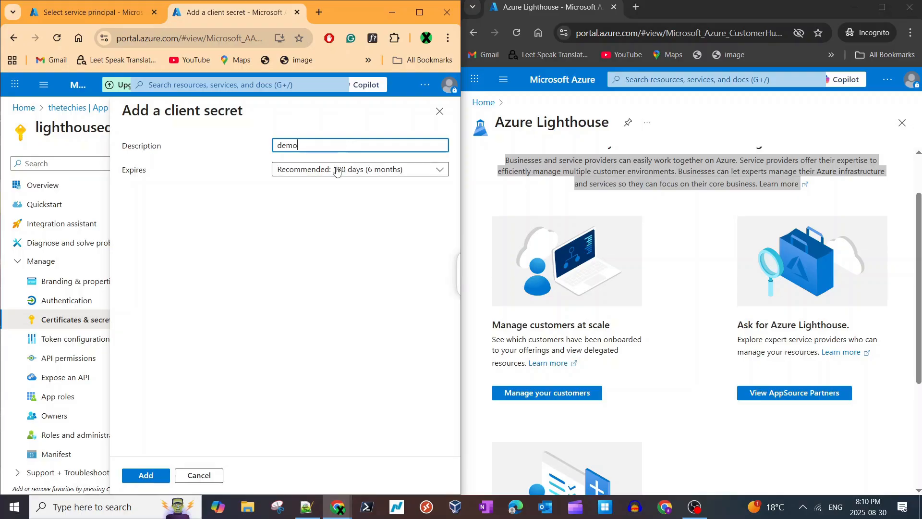
click(336, 169)
click(299, 265)
click(151, 476)
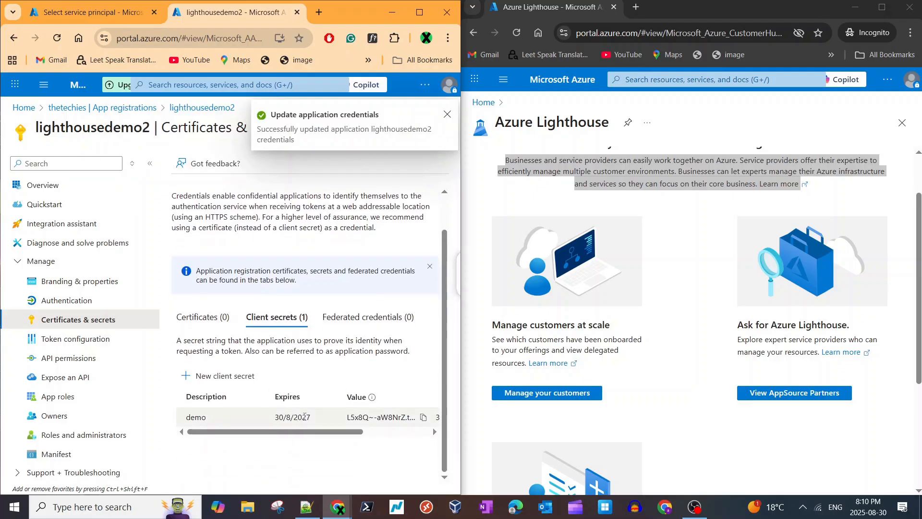
- Copy the value of the new demo client secret and switch to the text editor
drag(320, 436, 387, 435)
click(325, 417)
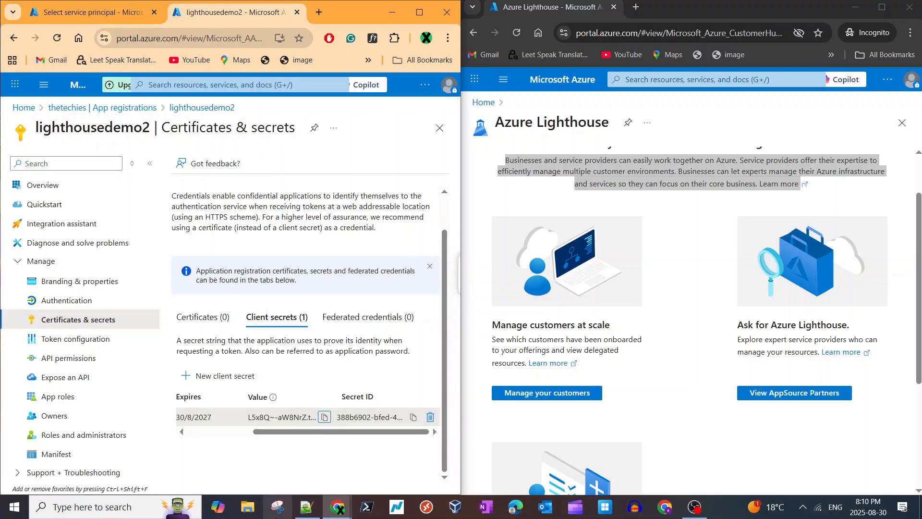
click(298, 516)
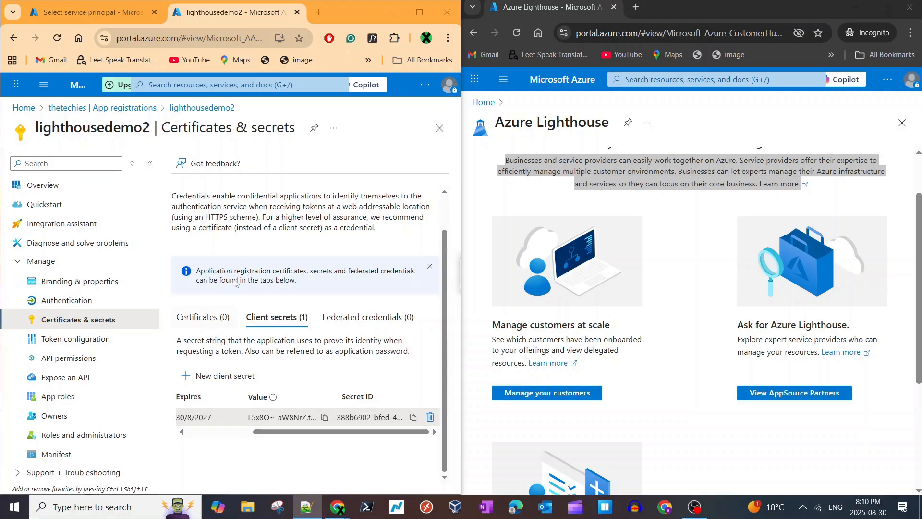
- Return to the pending authorization, reopen its service principal selection, search for "light" and select lighthousedemo2
click(106, 14)
scroll(214, 315, down, 3)
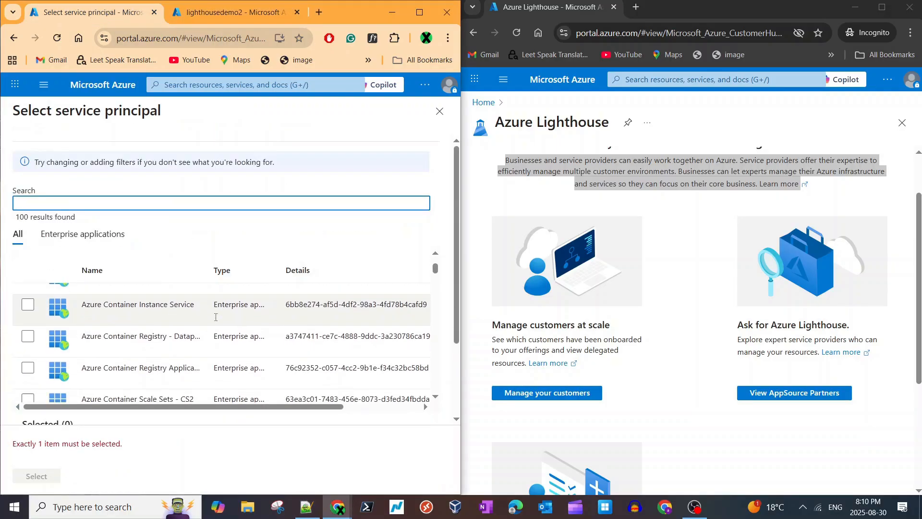
scroll(212, 312, up, 2)
click(440, 111)
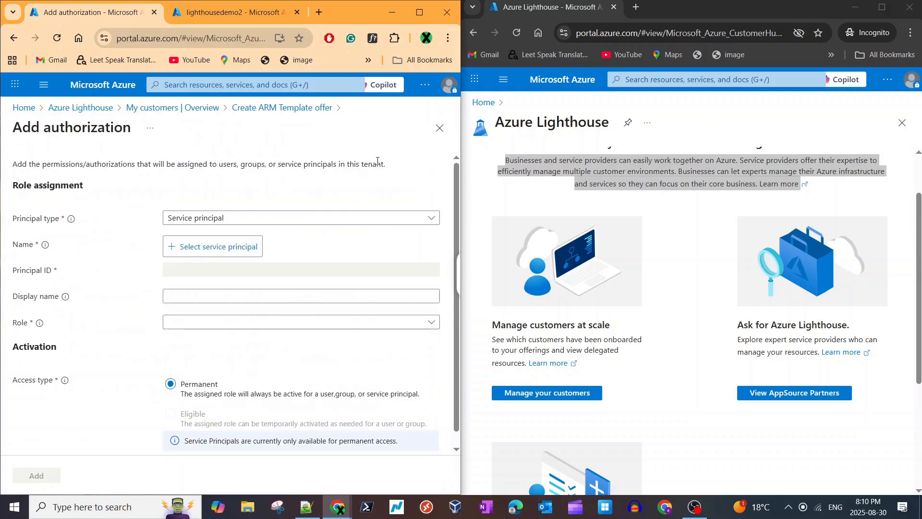
click(215, 235)
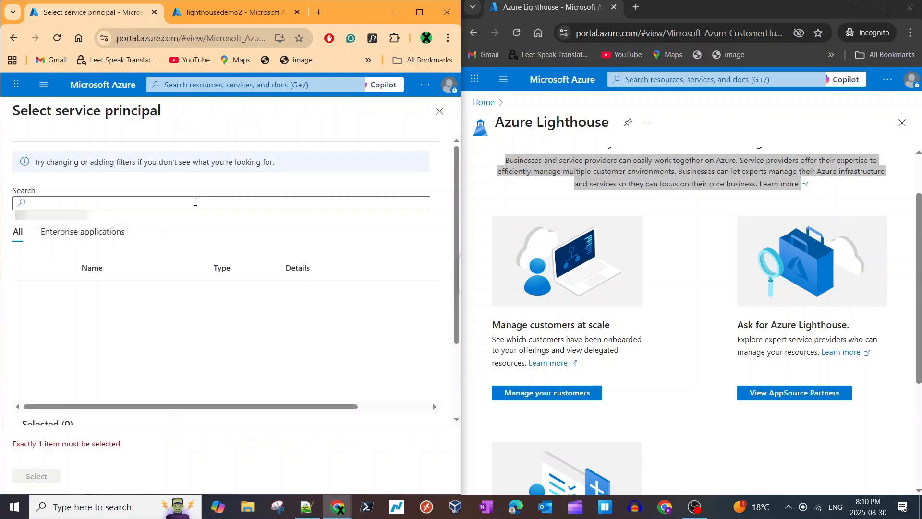
click(190, 204)
text(light)
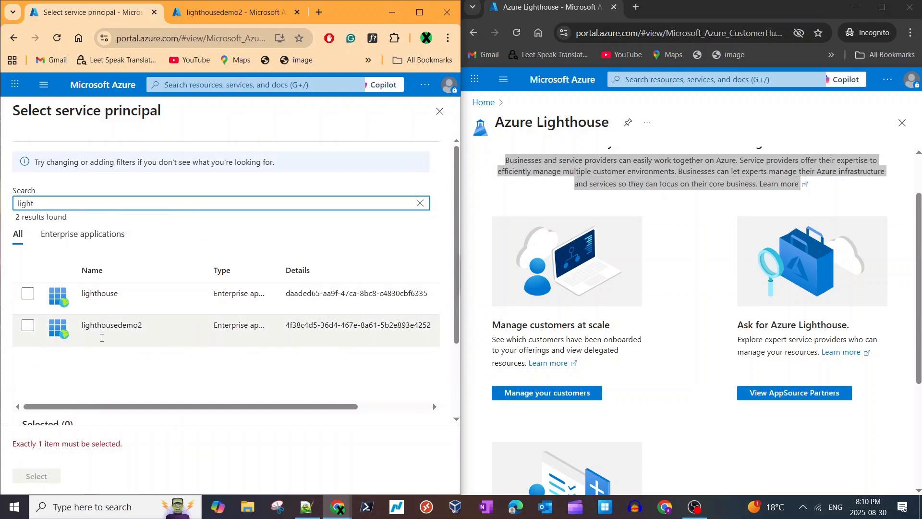
click(31, 328)
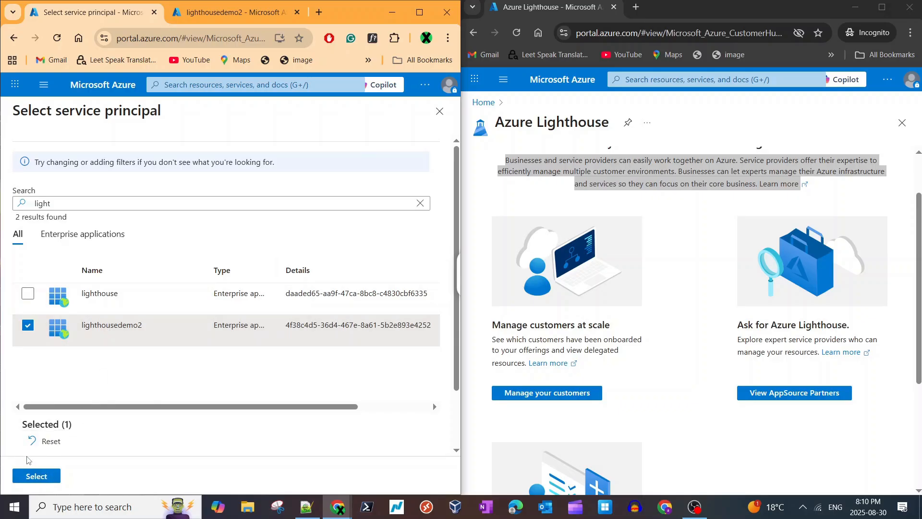
click(33, 476)
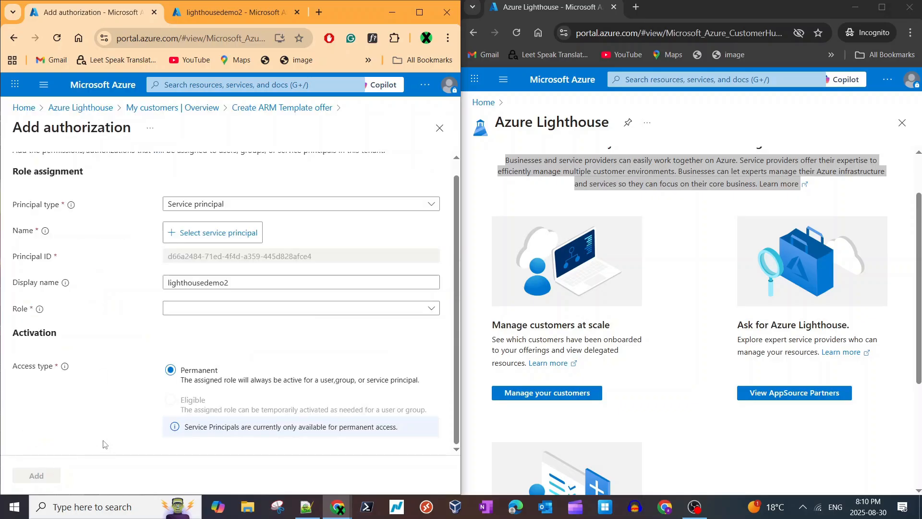
- Assign the Contributor role to the lighthousedemo2 service principal and add the authorization to the offer
click(231, 308)
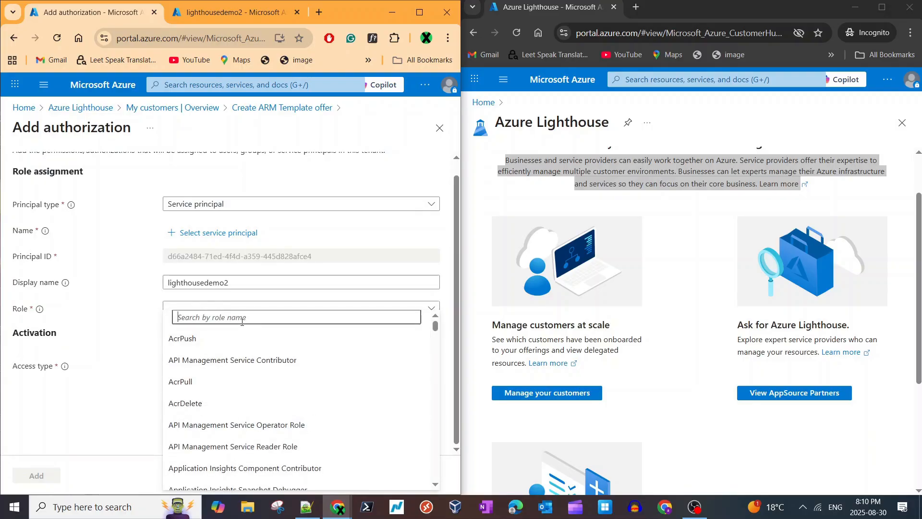
text(contr)
scroll(226, 423, down, 3)
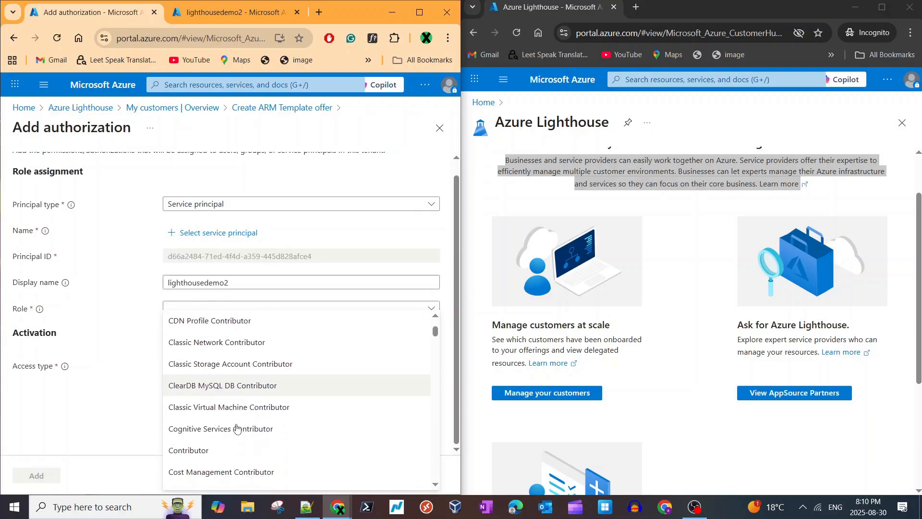
click(231, 434)
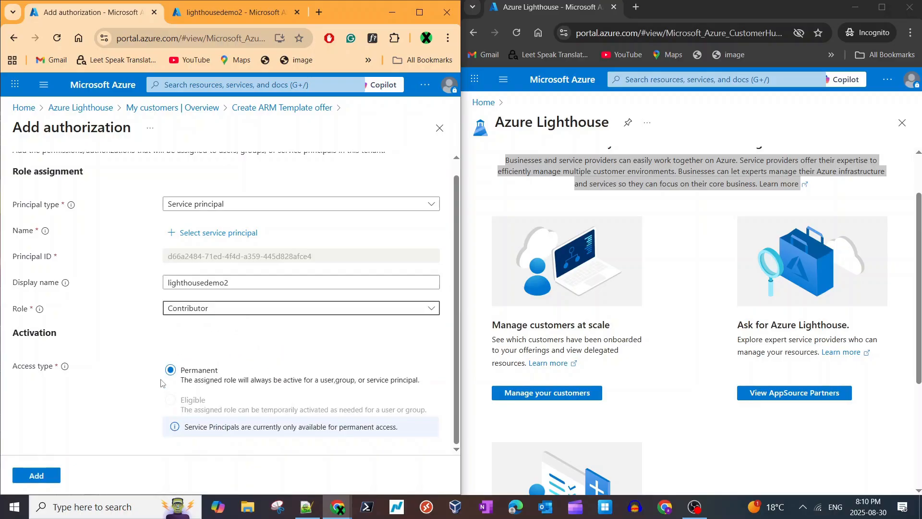
click(29, 476)
- Review the offer's authorizations, then view its ARM template and download it as a JSON file
scroll(38, 337, down, 3)
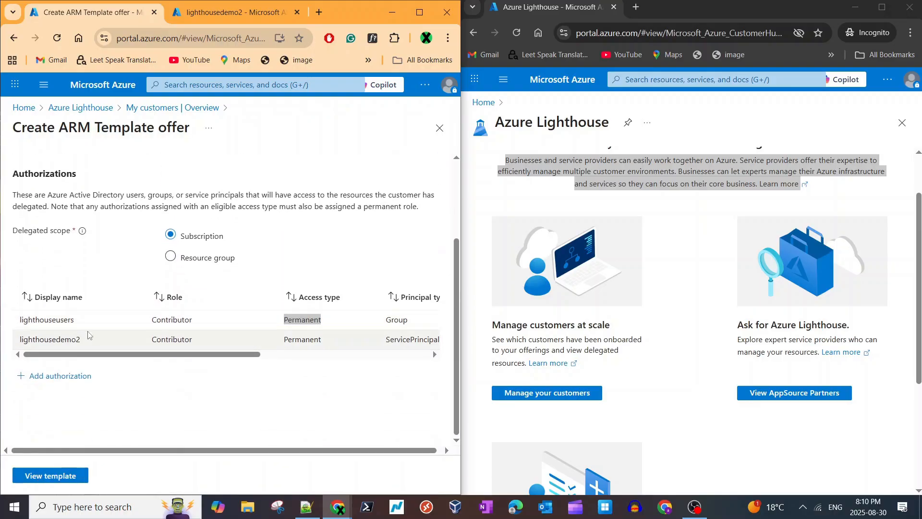
drag(230, 355, 283, 354)
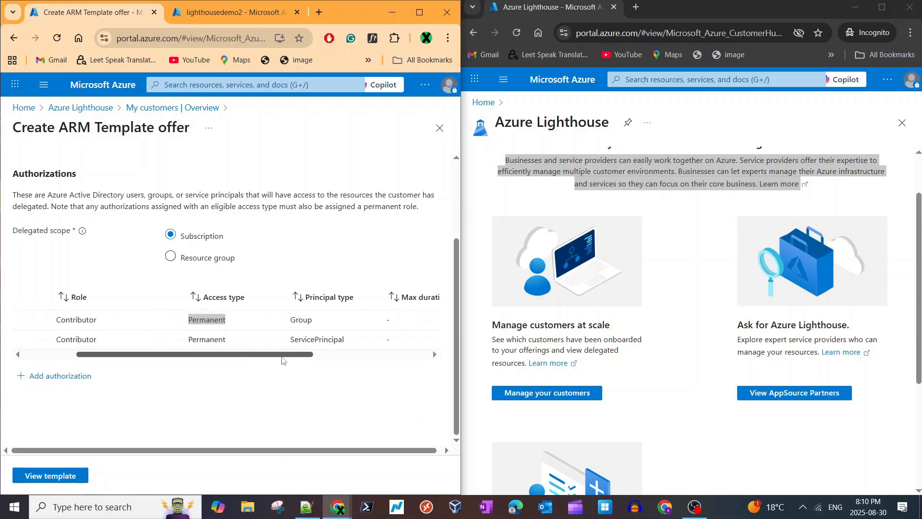
click(308, 343)
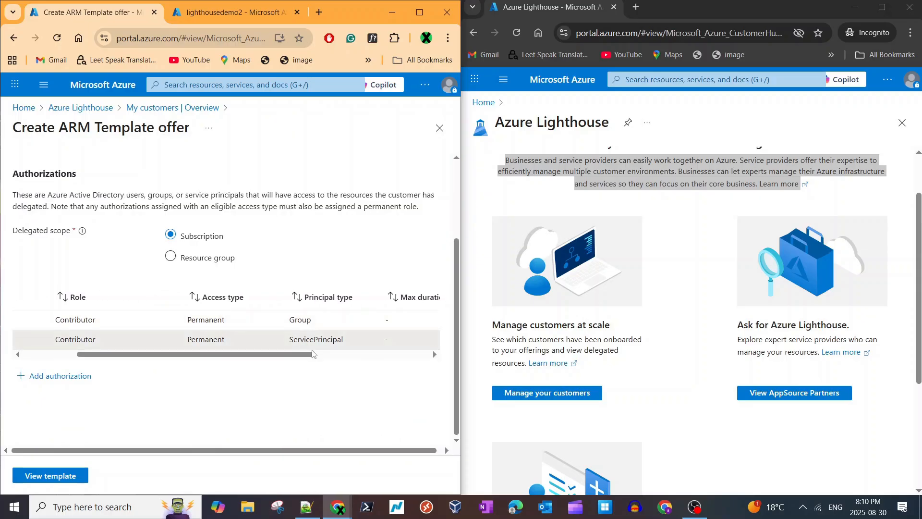
click(61, 476)
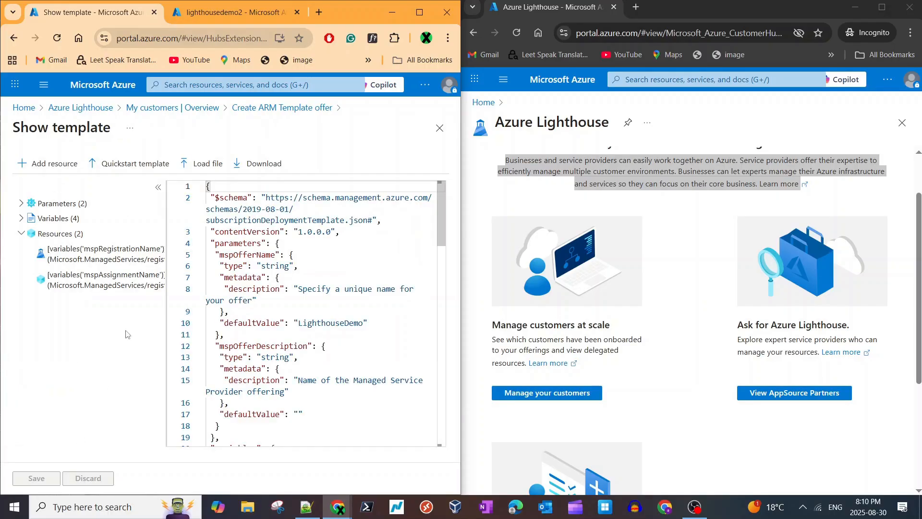
drag(443, 209, 441, 369)
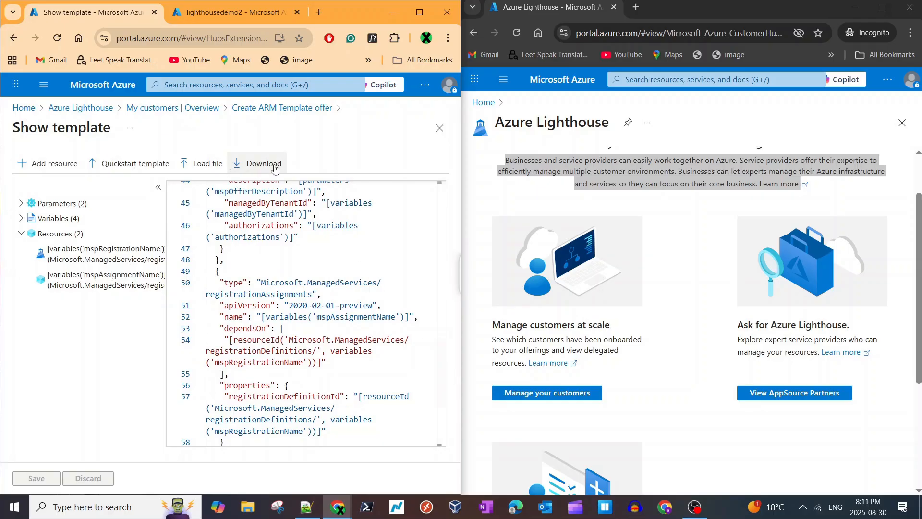
click(256, 164)
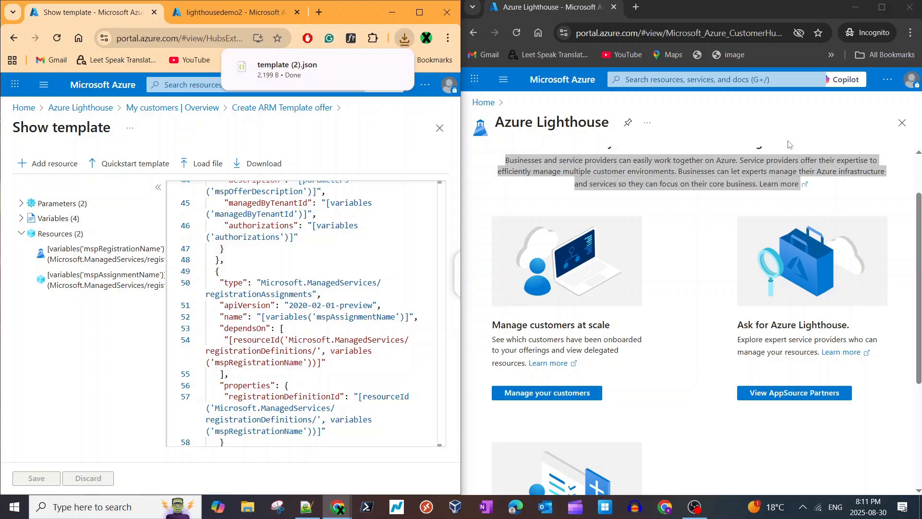
- Search the customer's Azure portal in the Incognito window for "light" and open Azure Lighthouse
click(663, 246)
scroll(685, 244, up, 3)
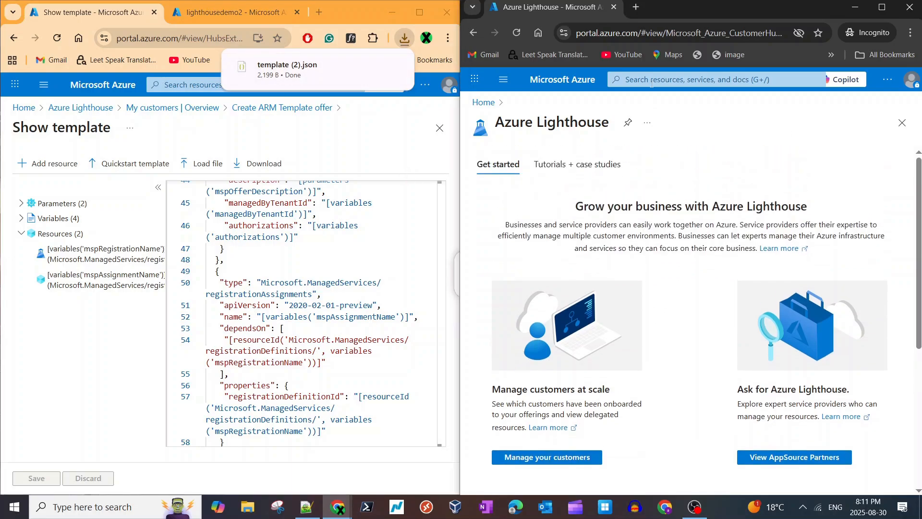
click(652, 80)
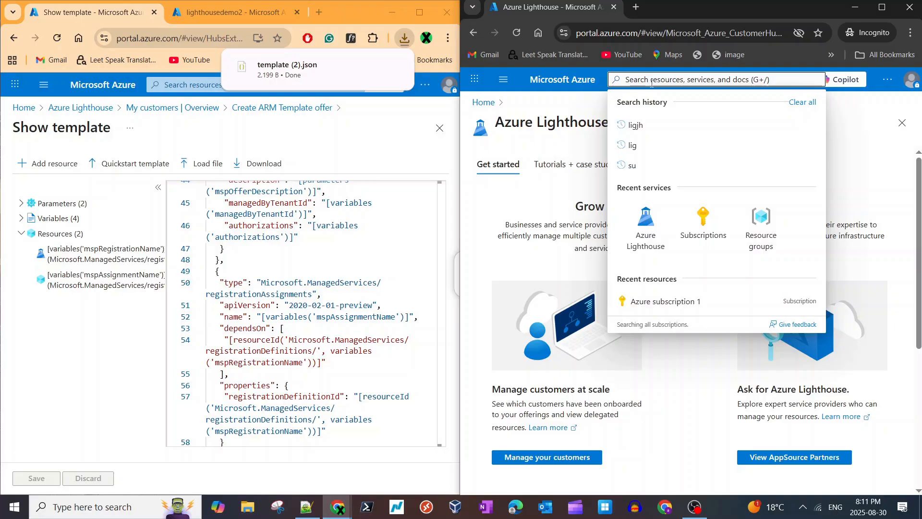
text(l)
key(BackSpace)
text(li)
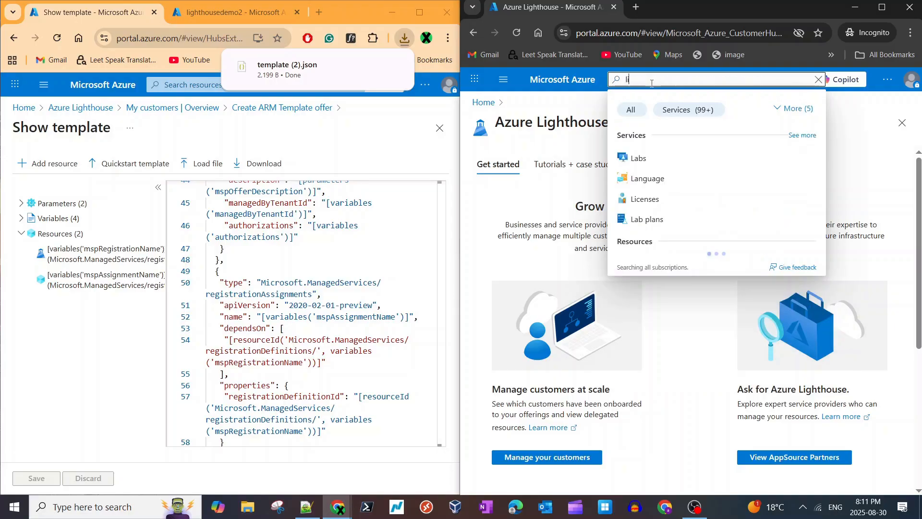
text(ght)
click(663, 201)
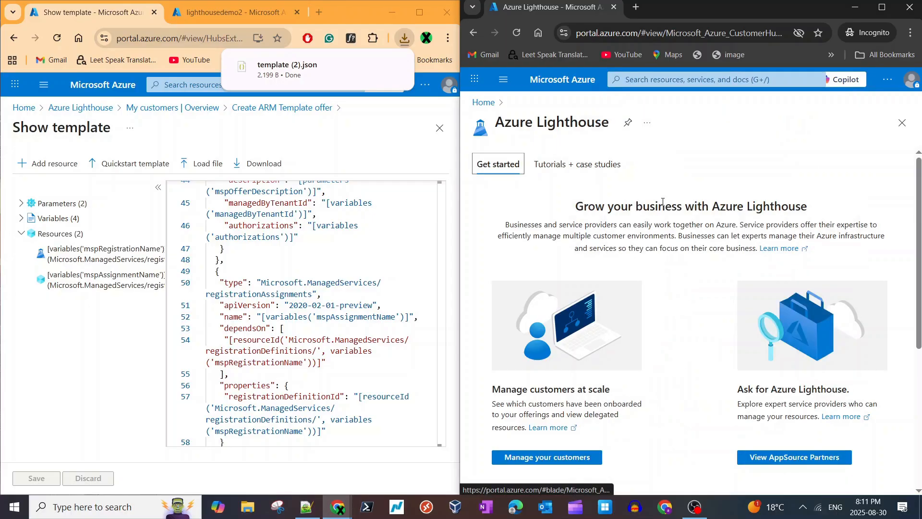
- Go to the service providers page from Azure Lighthouse and open the service provider offers list
scroll(672, 288, down, 3)
scroll(681, 350, up, 4)
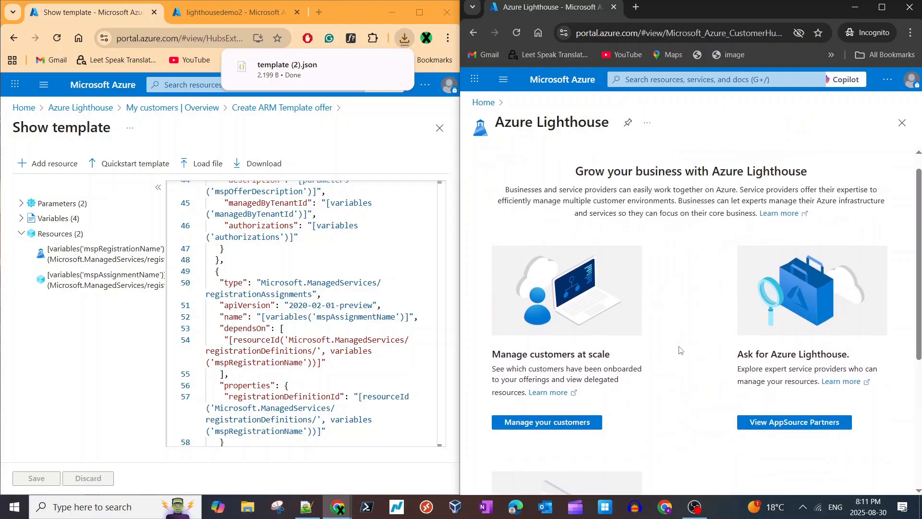
scroll(681, 349, down, 3)
scroll(678, 373, down, 2)
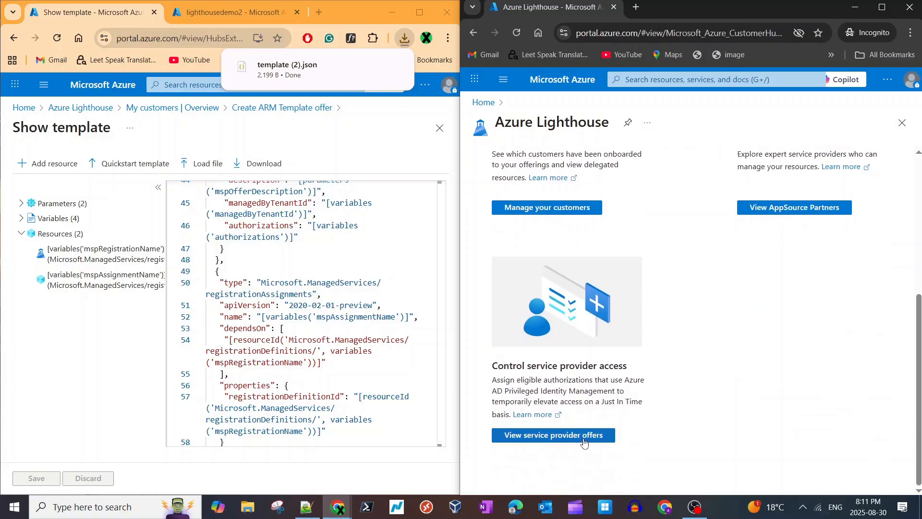
click(586, 438)
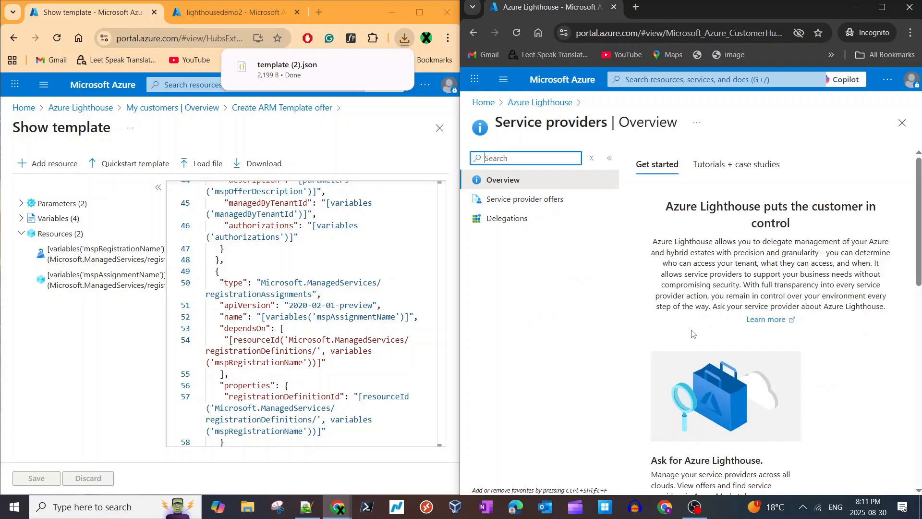
click(503, 199)
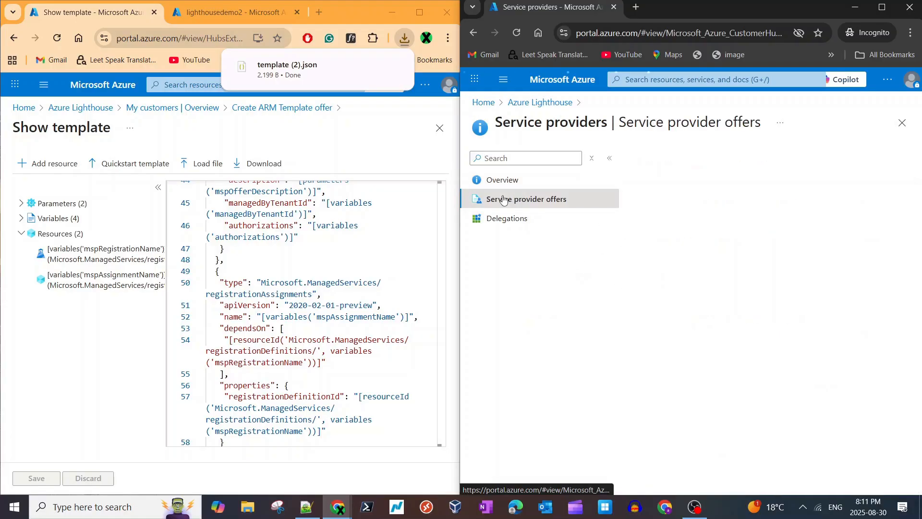
- Begin adding a service provider offer via template, bringing up the offer template upload
click(670, 161)
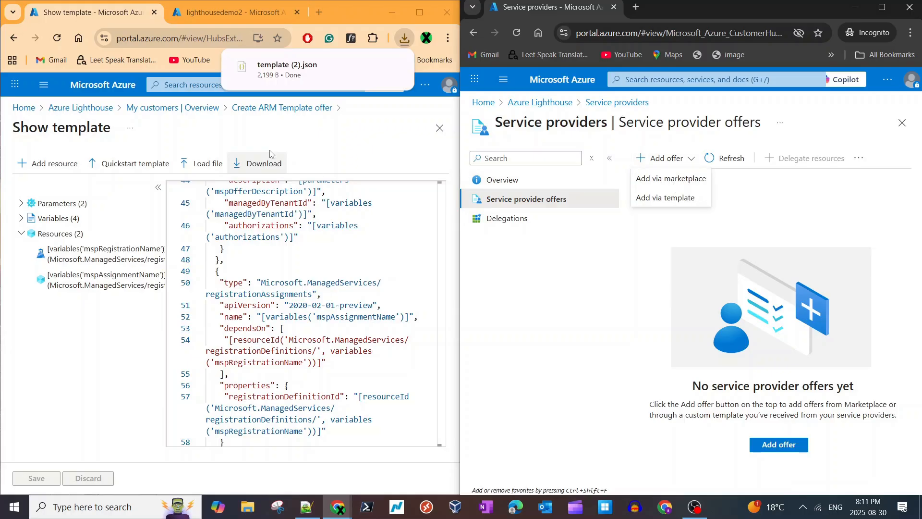
click(373, 202)
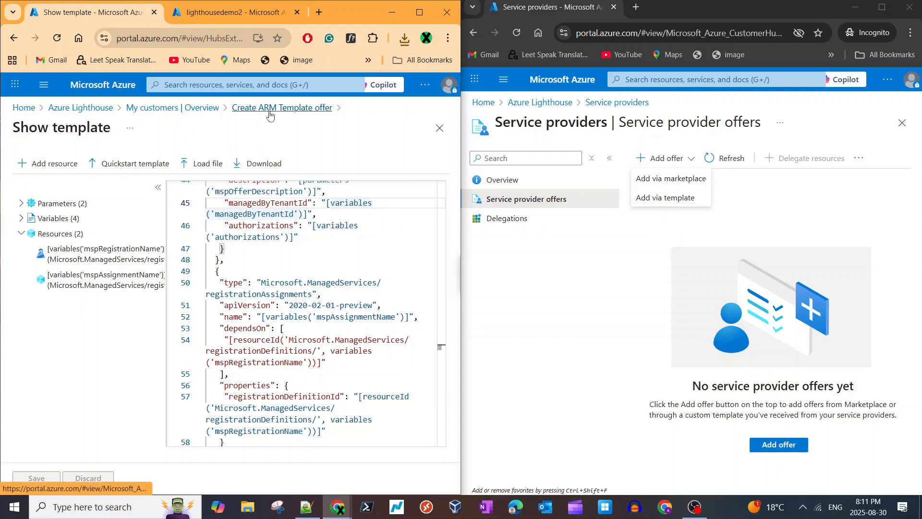
click(670, 206)
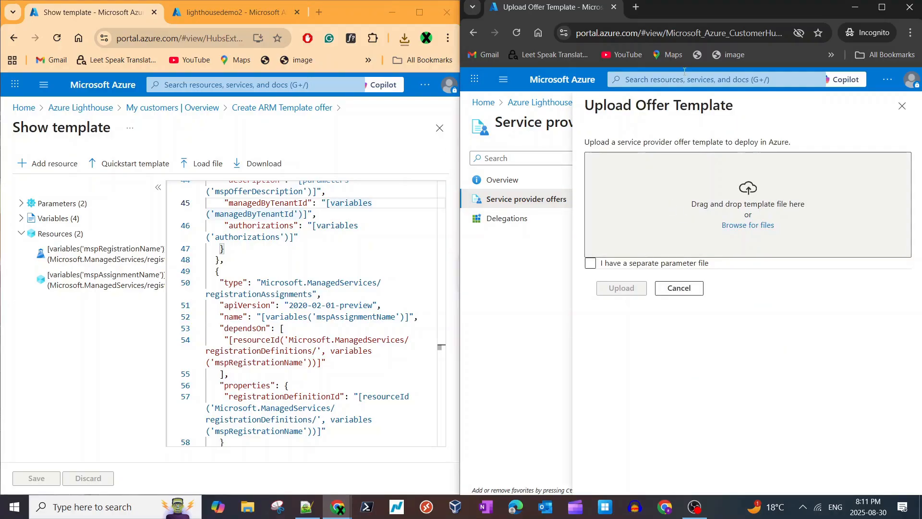
- Choose template (2).json from the Downloads folder as the service provider offer template
click(745, 226)
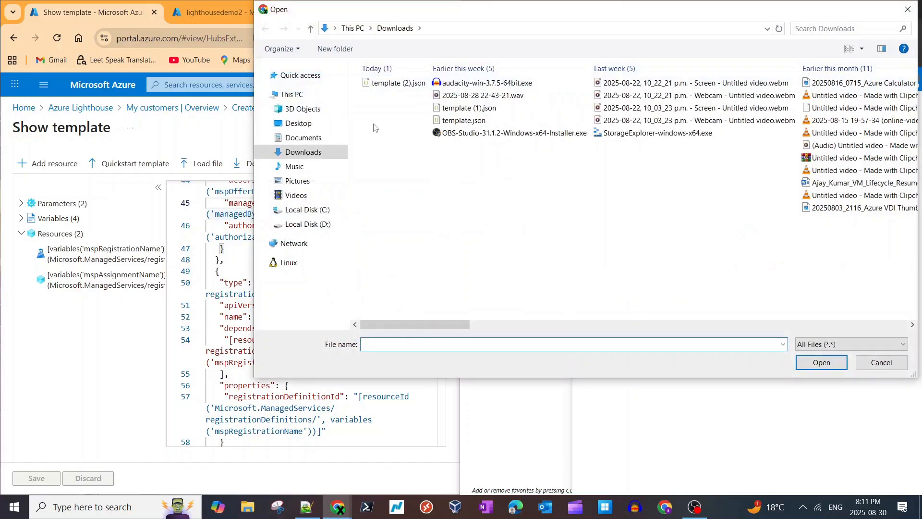
double_click(384, 83)
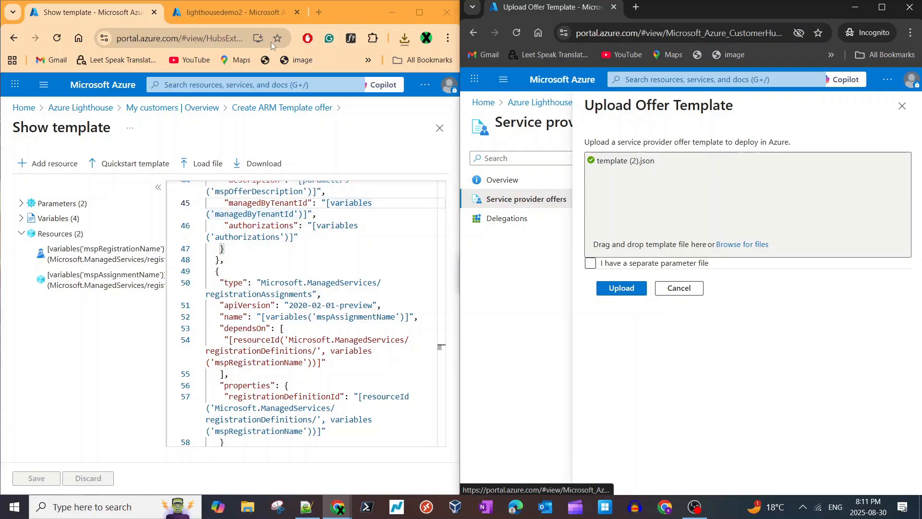
- Open a new browser tab in the service provider's window and search Google for "azure lighthouse"
click(249, 12)
click(319, 12)
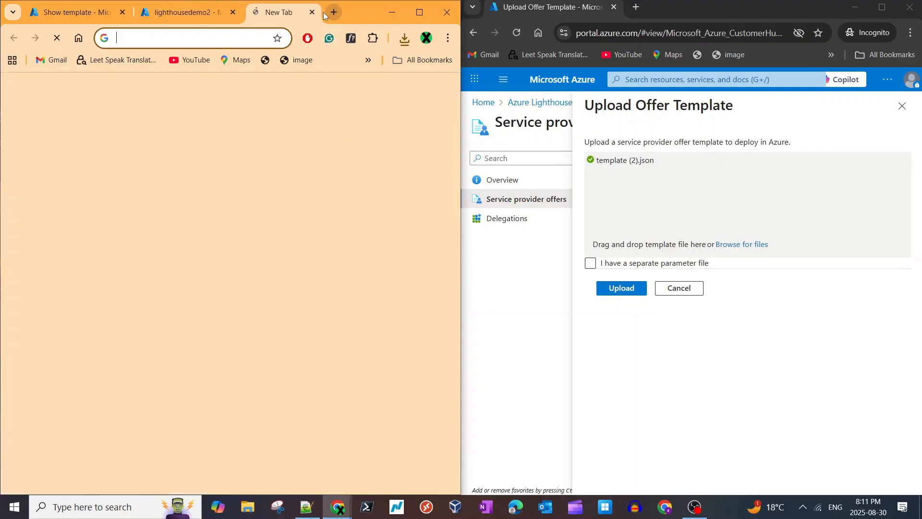
text(light)
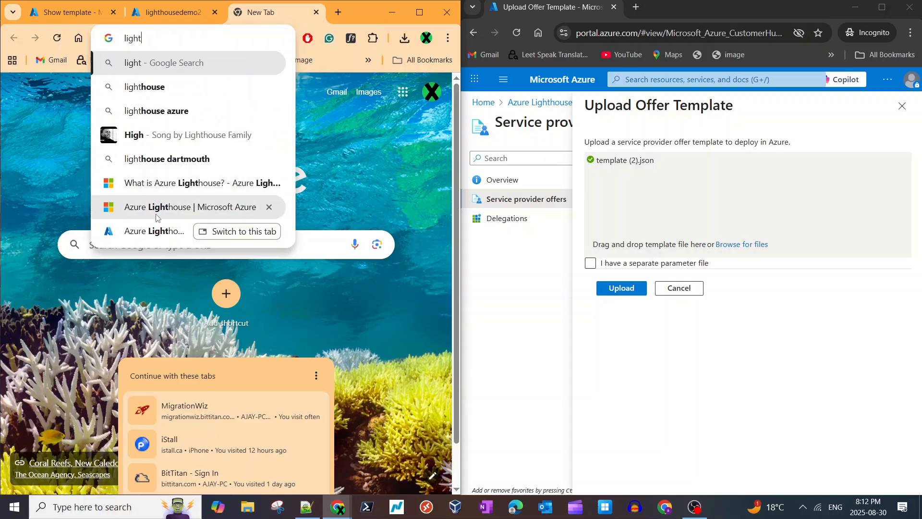
key(ctrl+a)
text(azure ;)
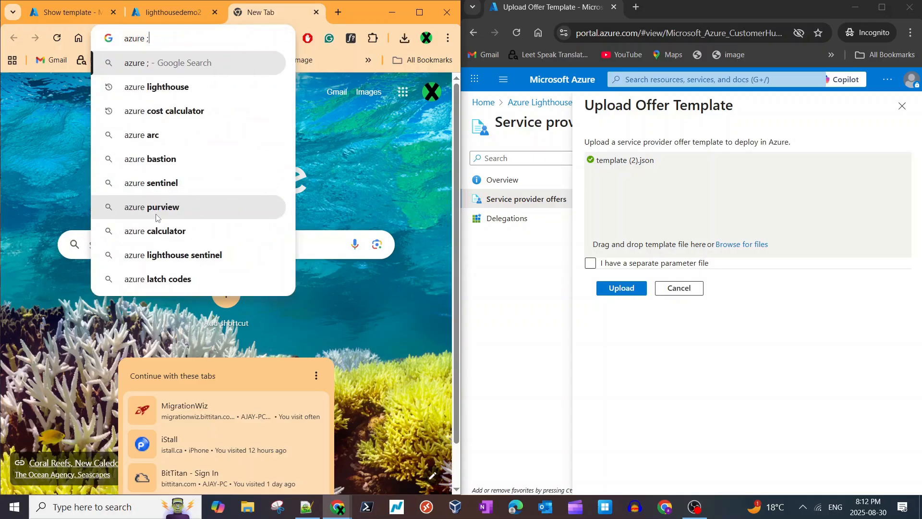
key(BackSpace)
text(lig)
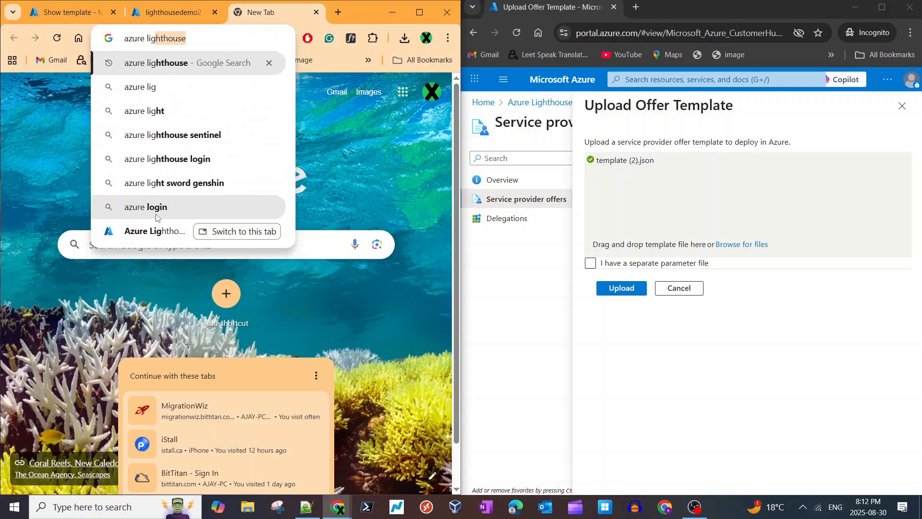
key(Right)
key(Return)
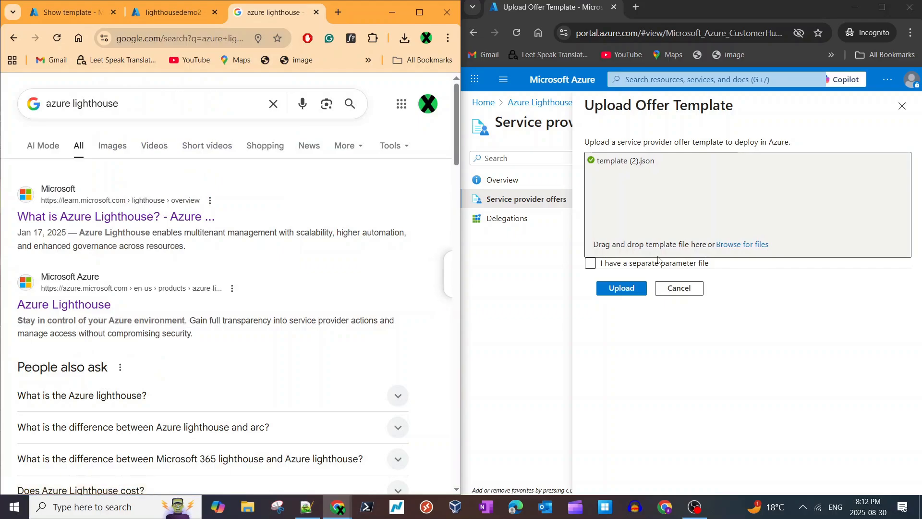
- Upload the offer template in the customer's portal and advance the custom deployment to its review and validation stage
click(621, 289)
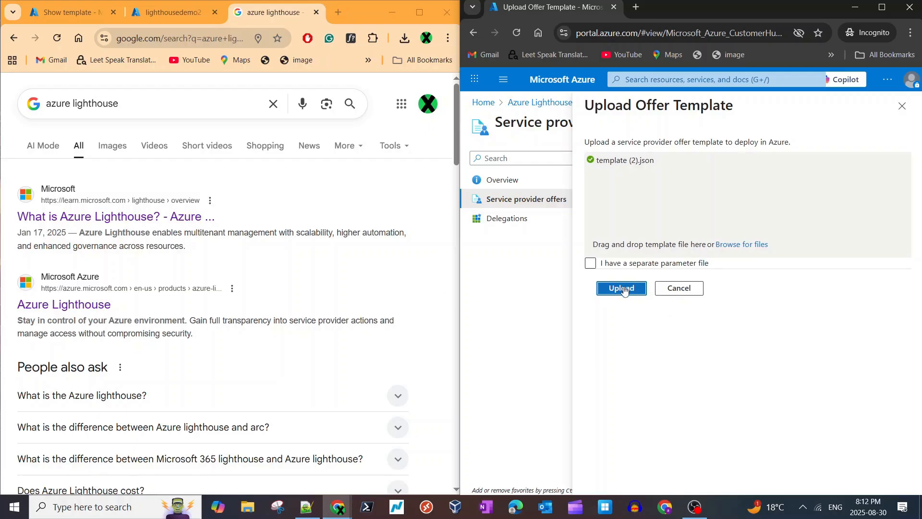
click(623, 289)
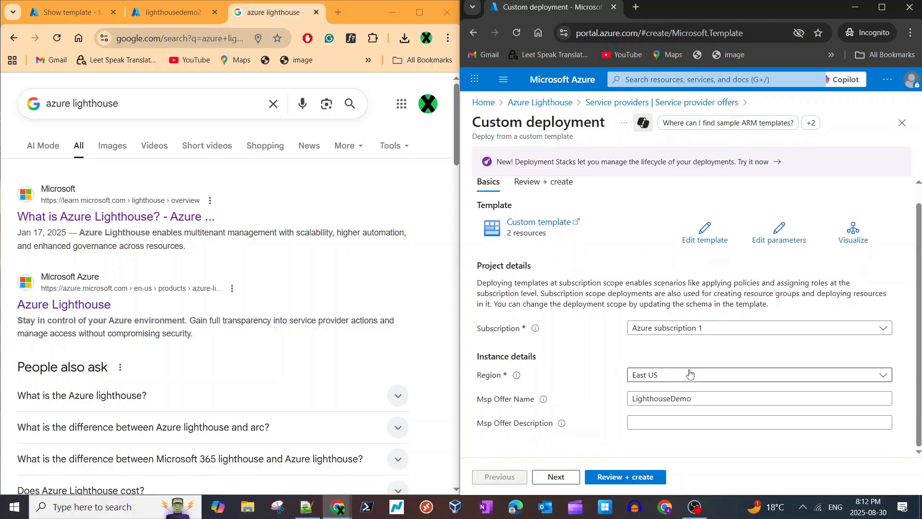
double_click(694, 399)
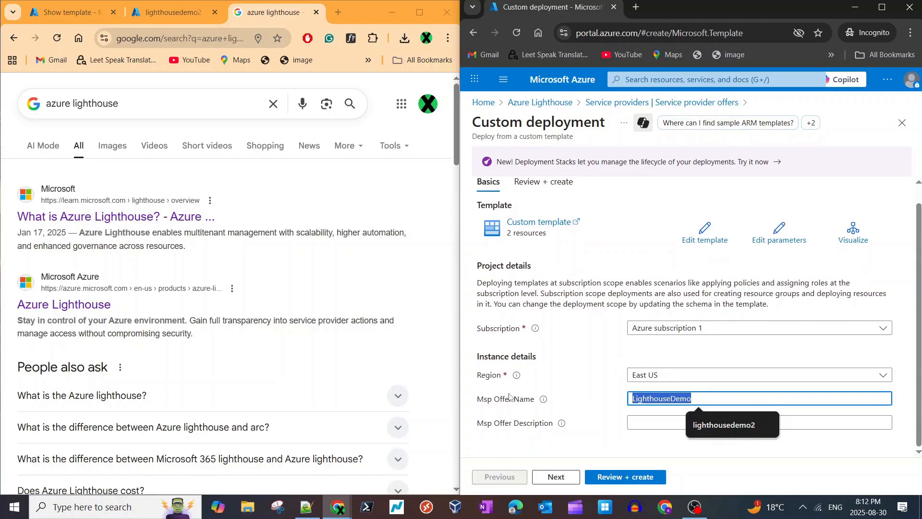
click(575, 477)
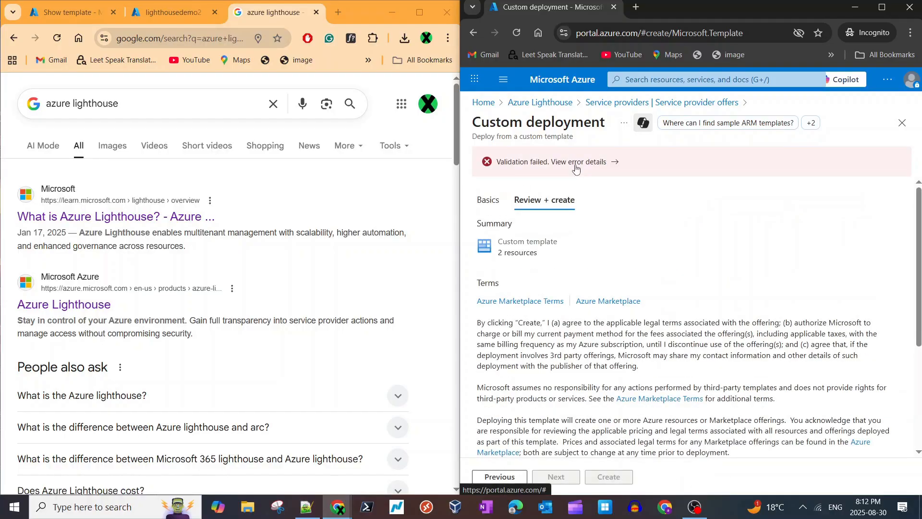
- Open the deployment's validation error details and examine the registration definition message alongside the service provider's template
click(577, 163)
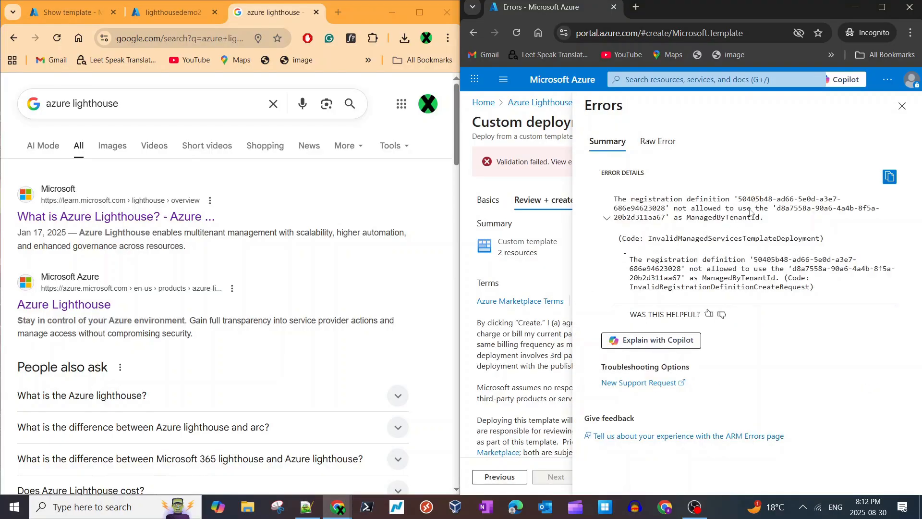
triple_click(744, 219)
click(168, 8)
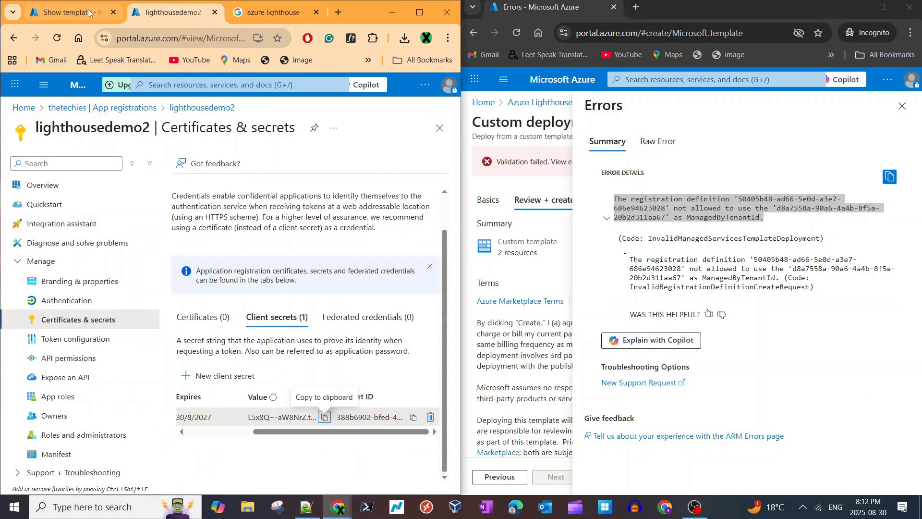
click(68, 12)
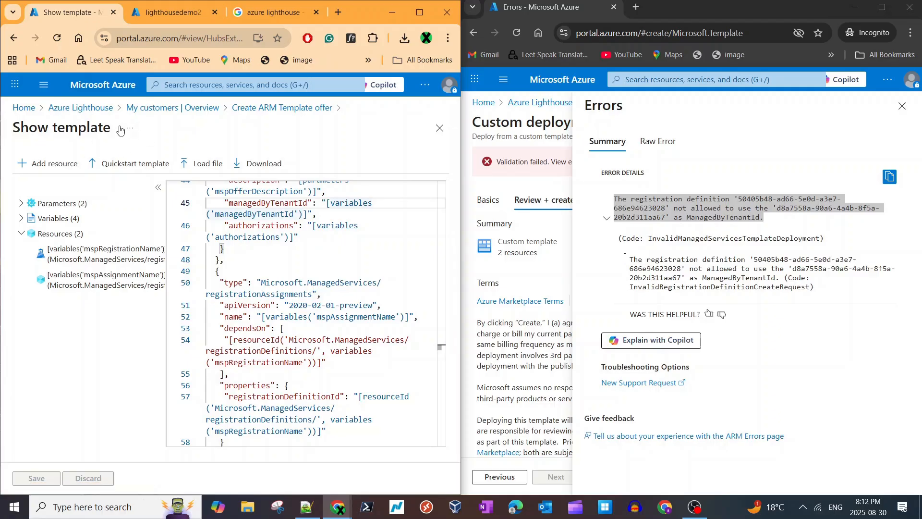
click(691, 233)
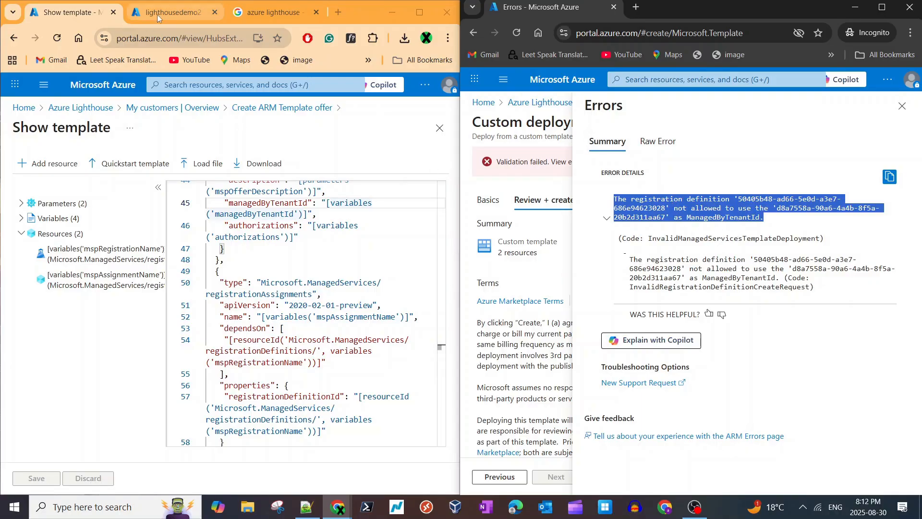
- Open Microsoft Entra ID in the service provider's portal and check the license listed in the tenant overview
mouse_move(160, 14)
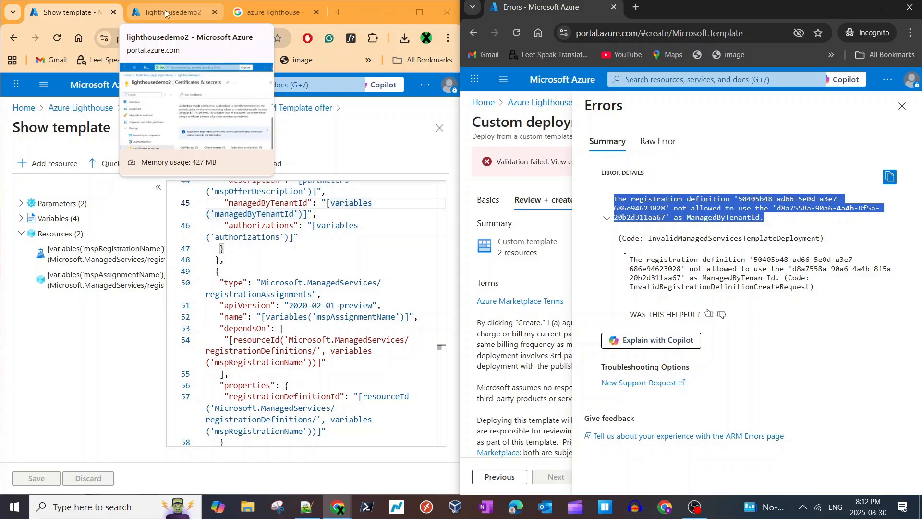
click(165, 13)
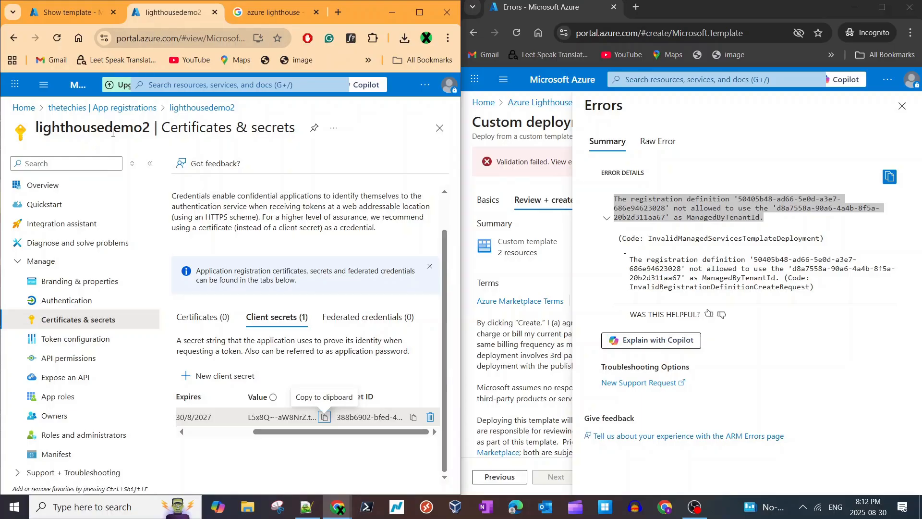
click(215, 87)
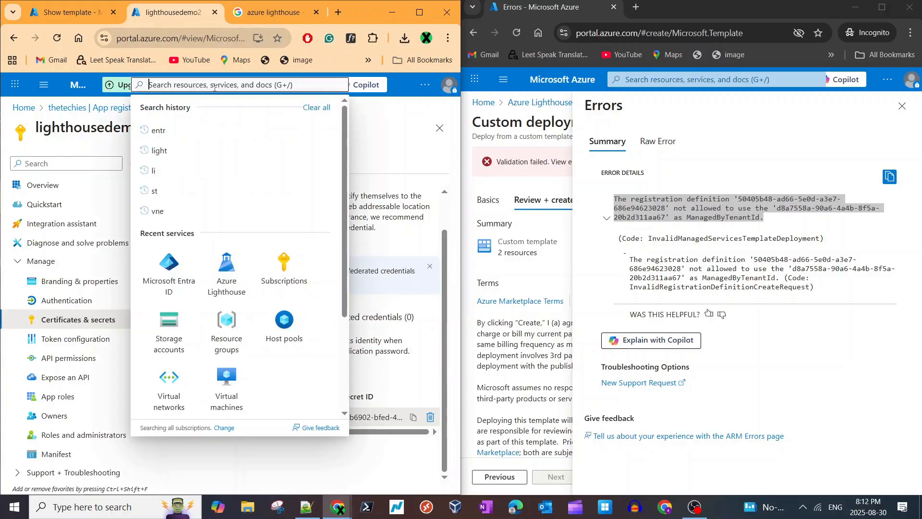
click(179, 274)
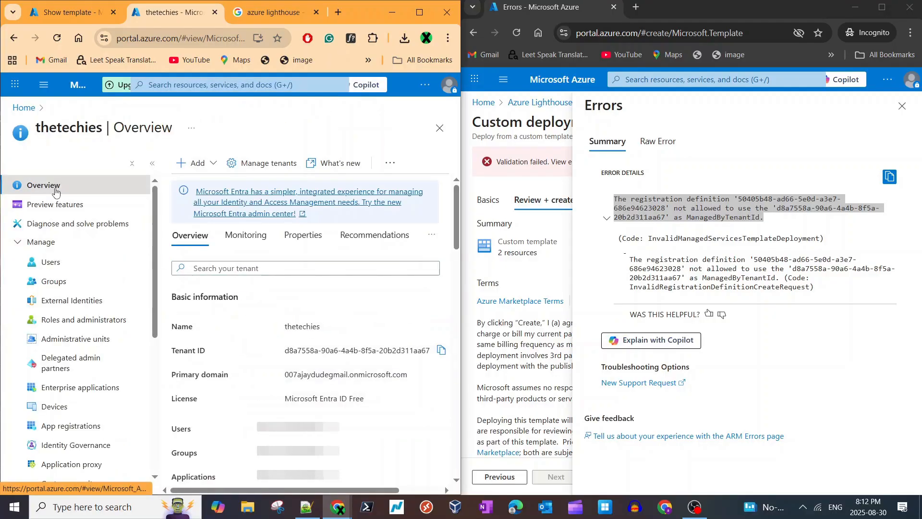
scroll(344, 356, down, 2)
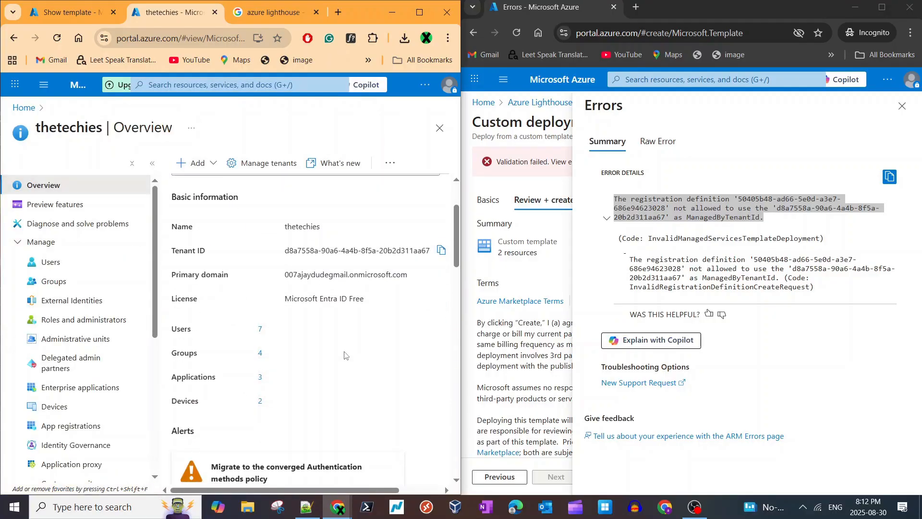
triple_click(318, 303)
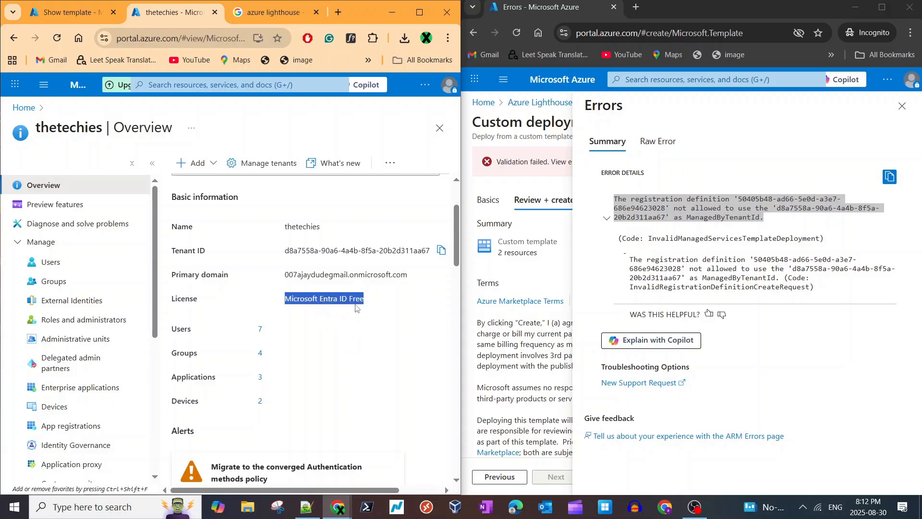
- Open the Azure Lighthouse product page from the Google results and go to its FAQ section
click(236, 11)
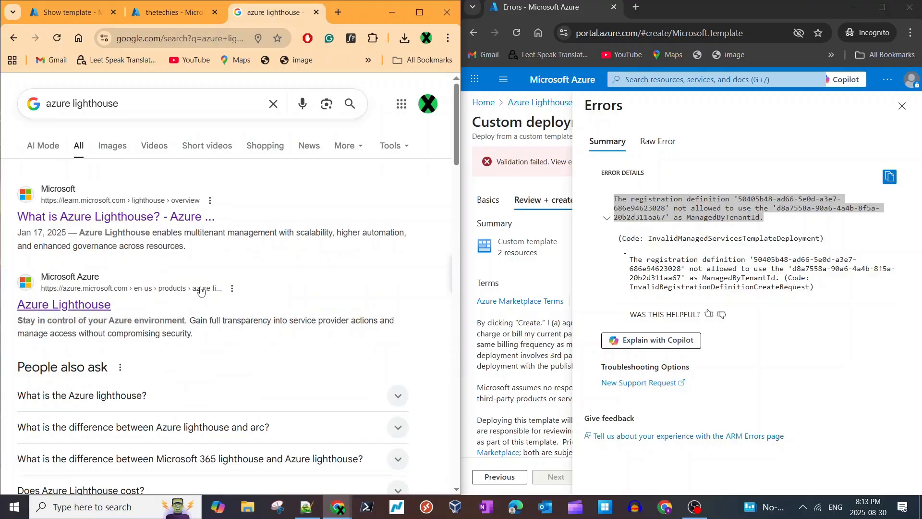
click(81, 304)
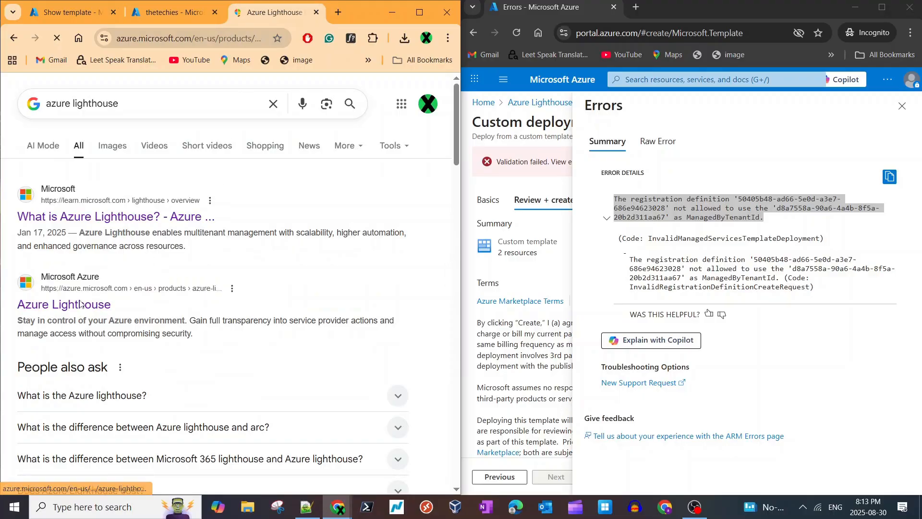
scroll(268, 302, down, 5)
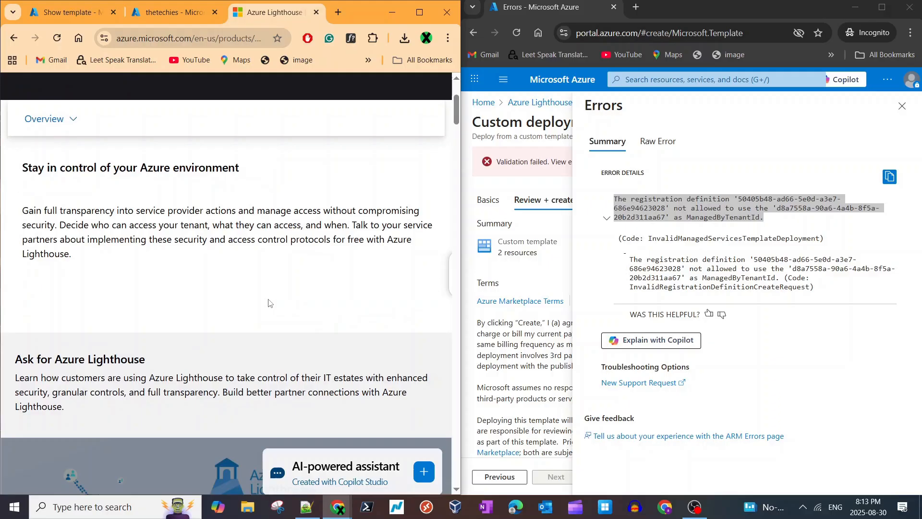
scroll(72, 195, up, 3)
click(66, 194)
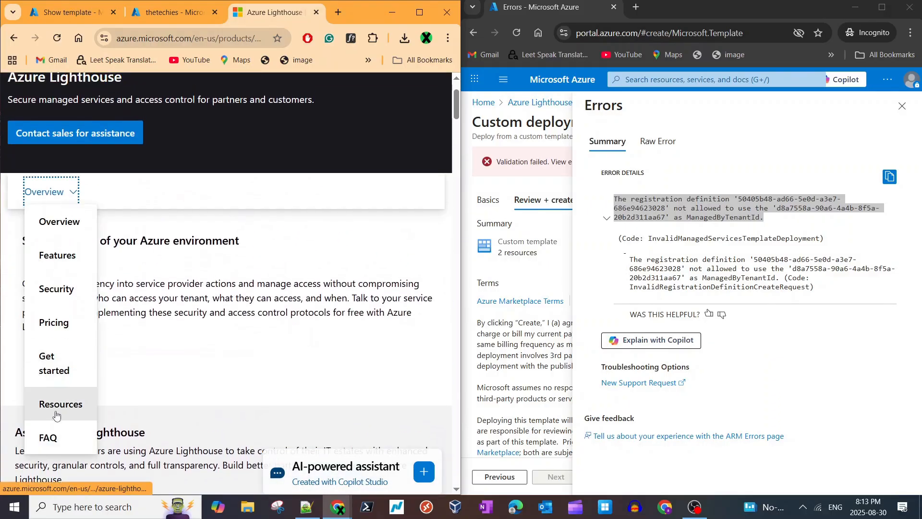
click(48, 437)
- Expand the FAQ question on licenses required to enable Azure AD PIM with Azure Lighthouse and read the answer
scroll(341, 372, down, 15)
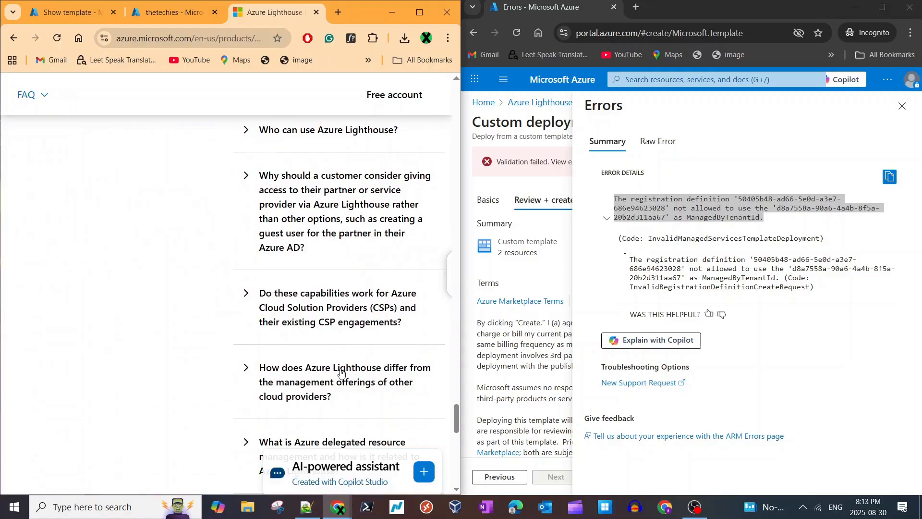
scroll(340, 373, up, 5)
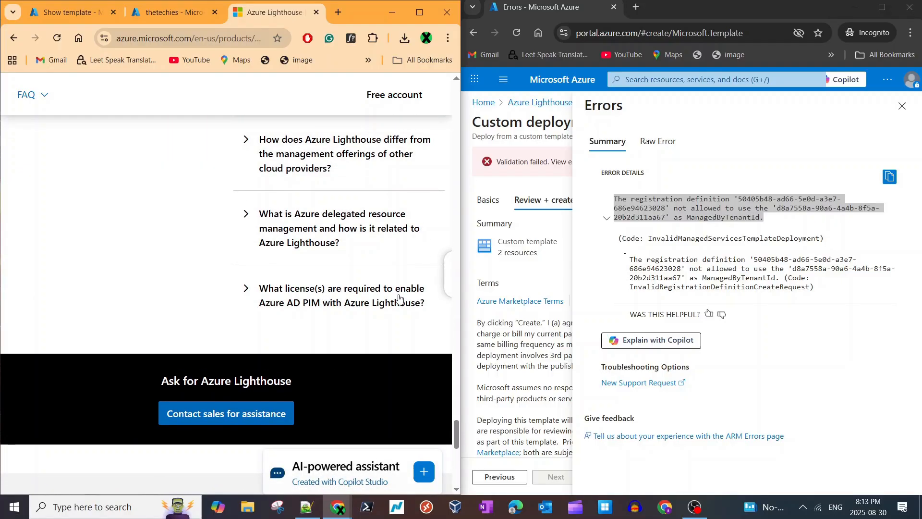
click(248, 289)
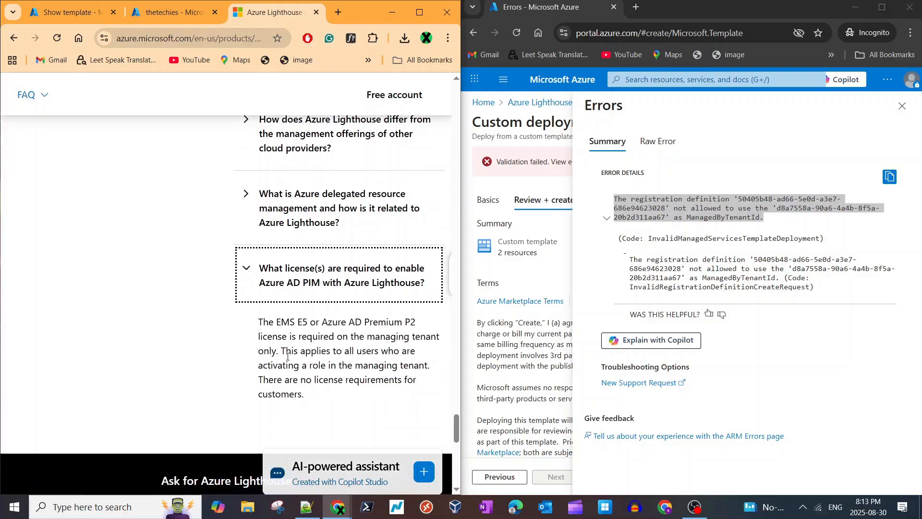
scroll(250, 288, down, 2)
triple_click(374, 225)
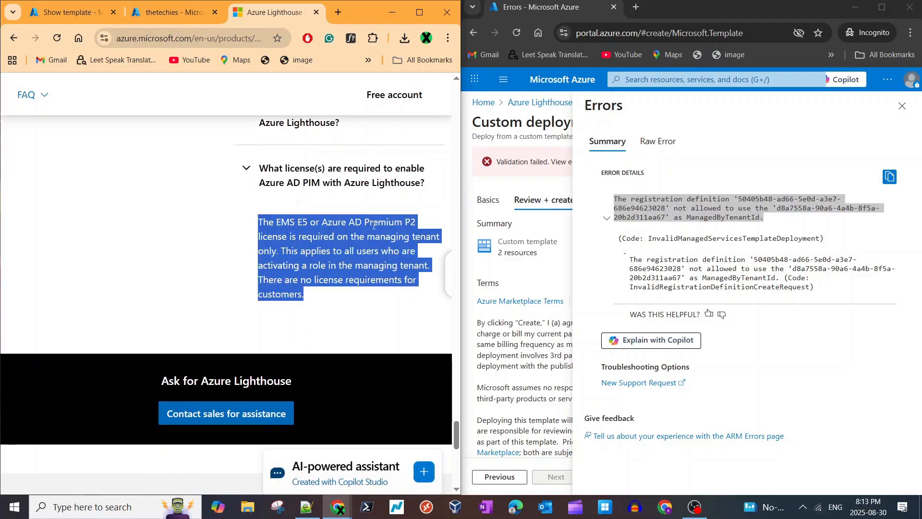
click(397, 269)
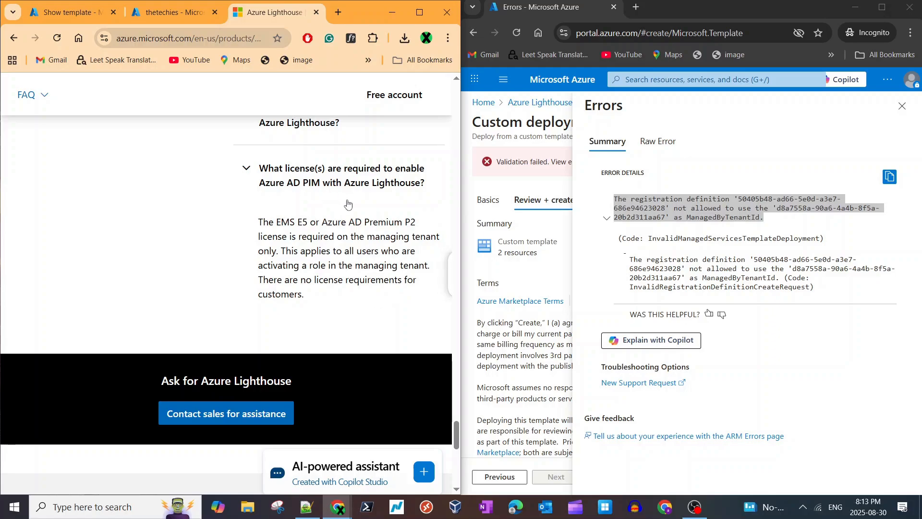
- Return to the service provider's tenant overview and compare its license with the FAQ requirement
click(183, 12)
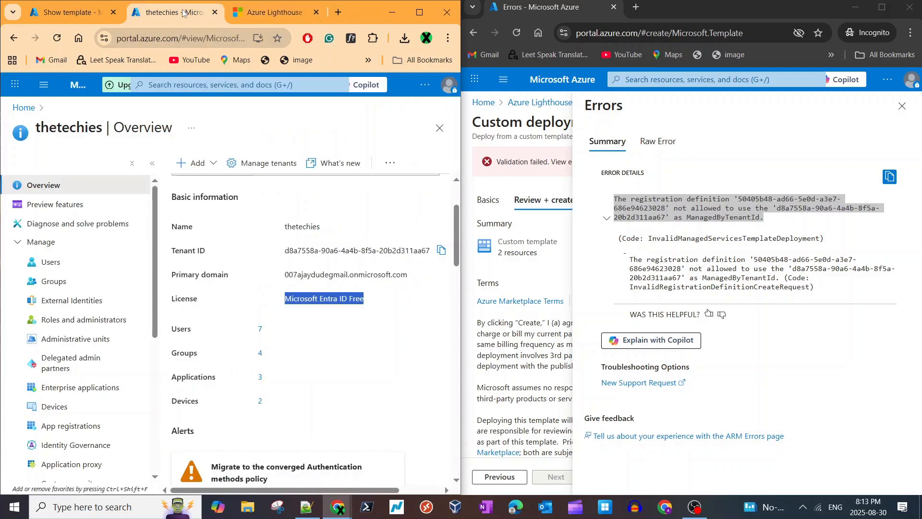
triple_click(335, 298)
double_click(335, 299)
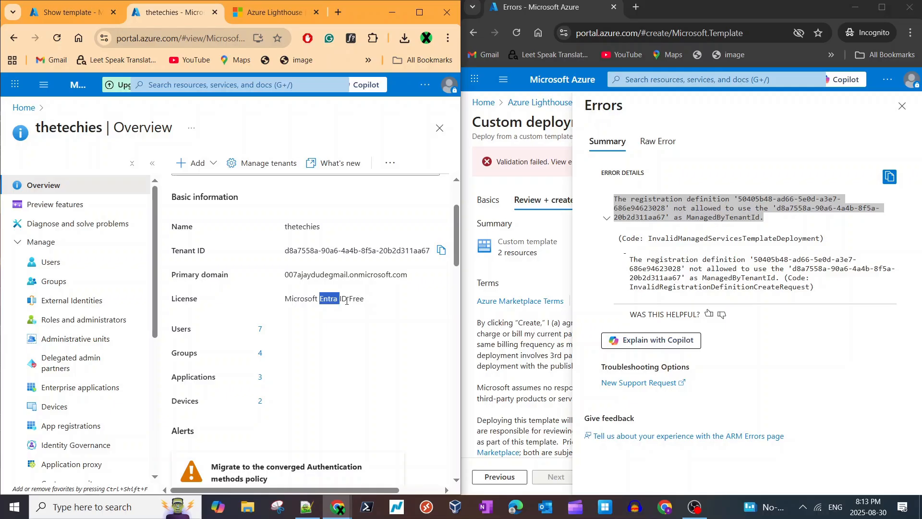
triple_click(347, 300)
- Close the validation error details in the customer's portal and point out the service provider tenant's license again
click(692, 235)
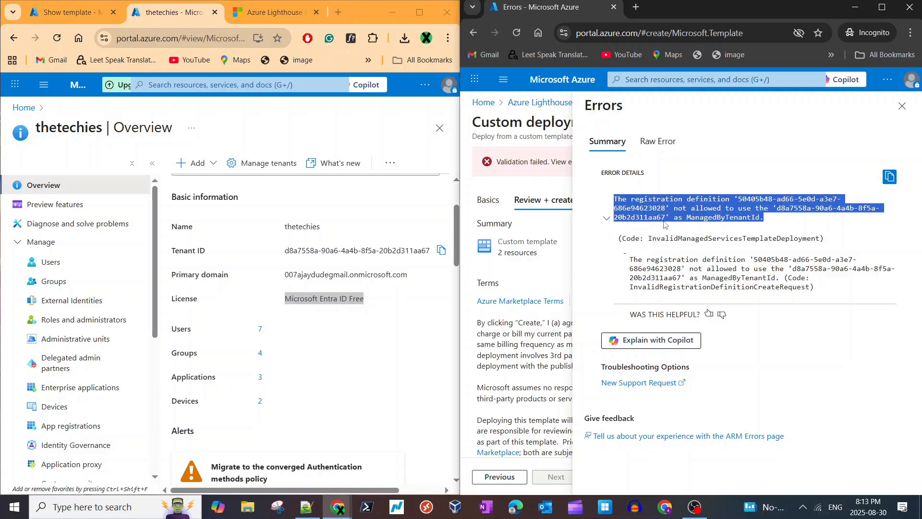
click(902, 106)
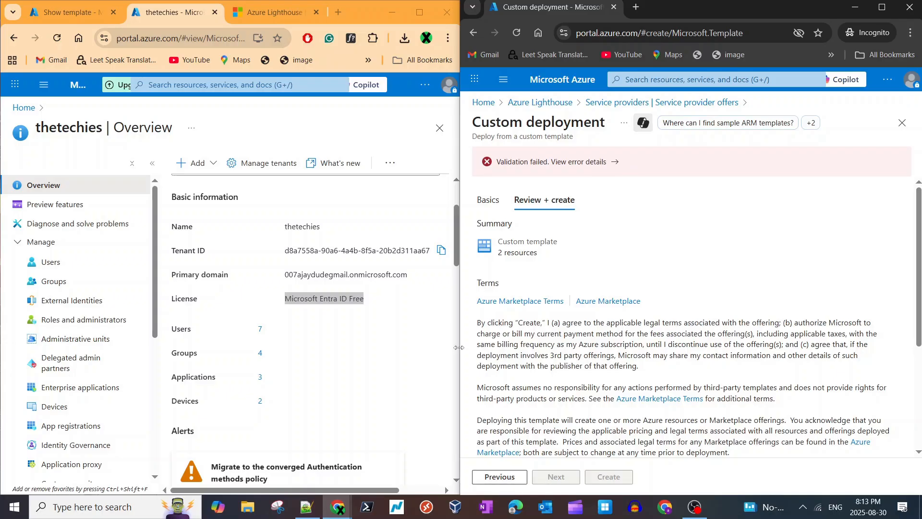
triple_click(263, 280)
click(263, 280)
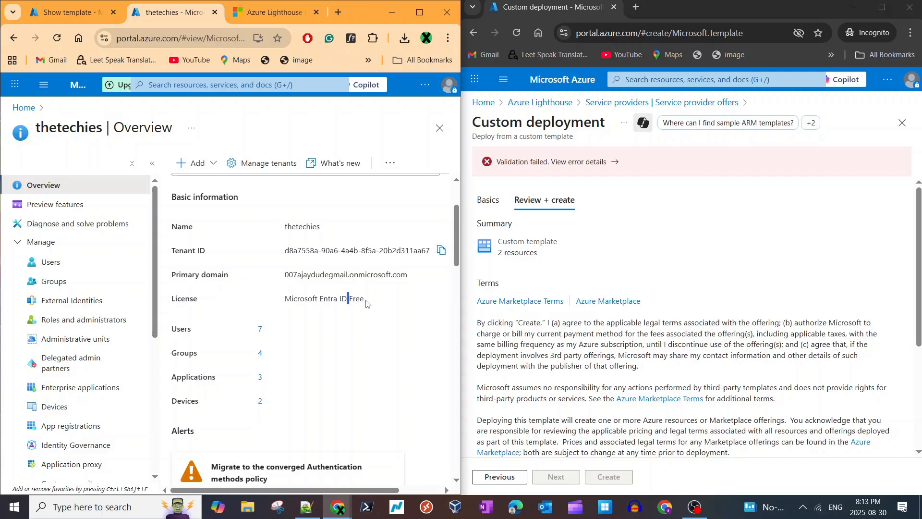
- Review the failed custom deployment's terms and Basics summary in the customer's portal
click(687, 232)
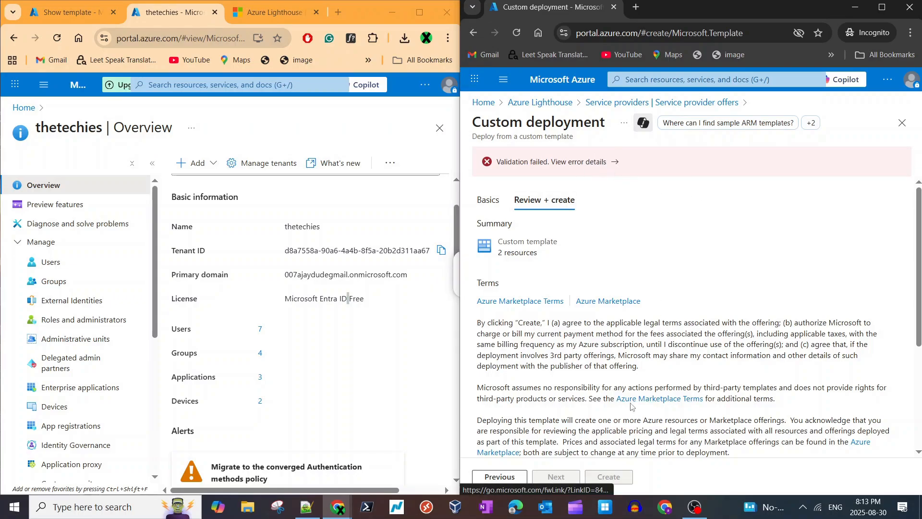
scroll(540, 427, down, 4)
scroll(539, 431, up, 4)
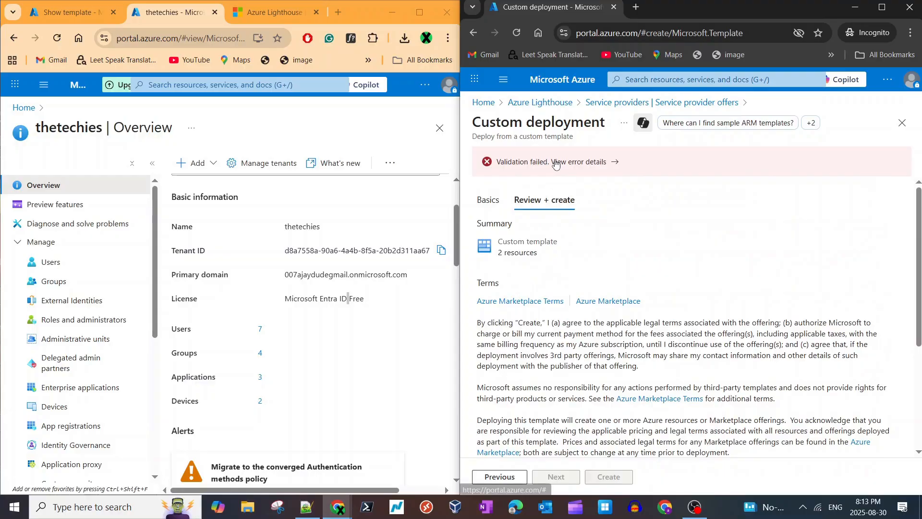
scroll(600, 337, down, 4)
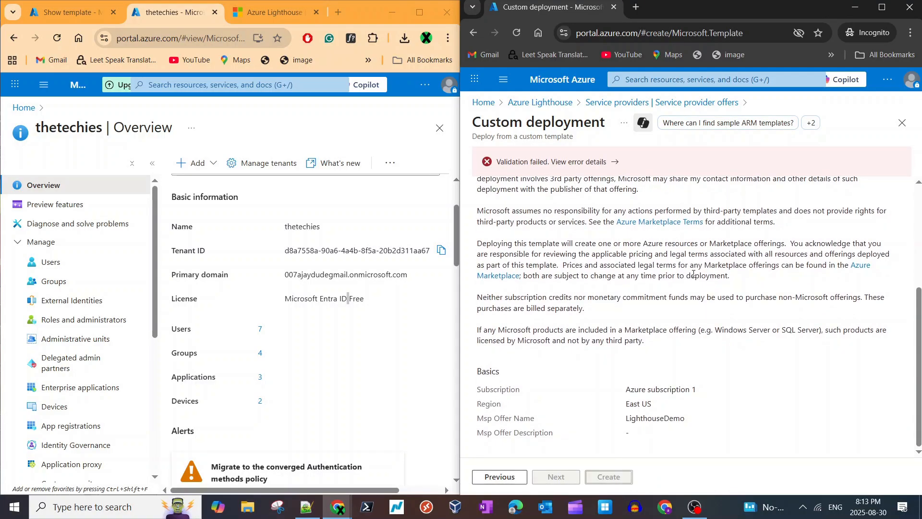
scroll(694, 288, up, 4)
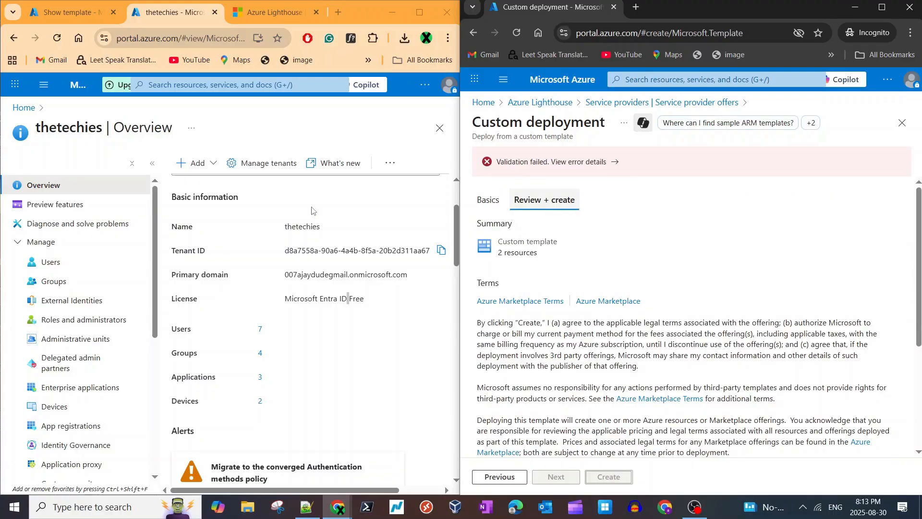
triple_click(666, 217)
- Leave the template view in the service provider's portal and check the Customers list under Azure Lighthouse's My customers
click(84, 15)
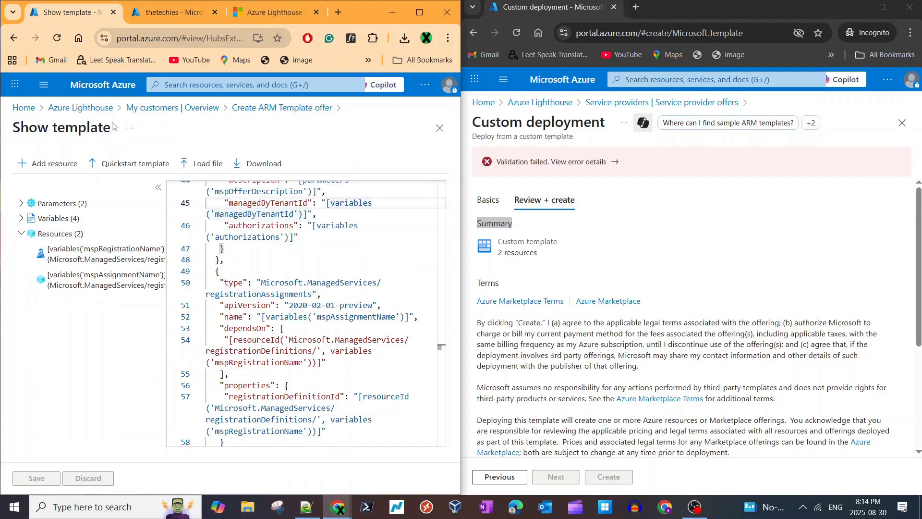
click(173, 107)
click(40, 228)
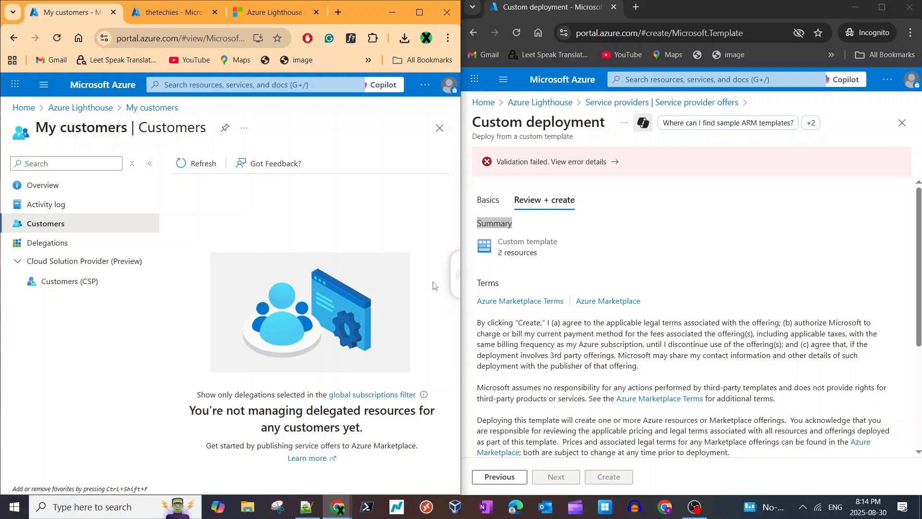
- Go back to the Azure Lighthouse landing page and open the service provider tenant's Subscriptions from the recent services
click(77, 108)
click(279, 84)
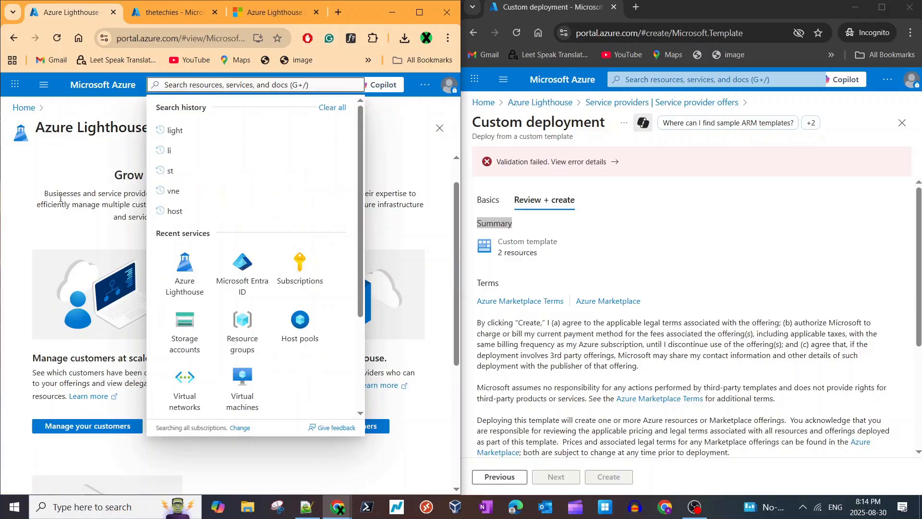
click(288, 262)
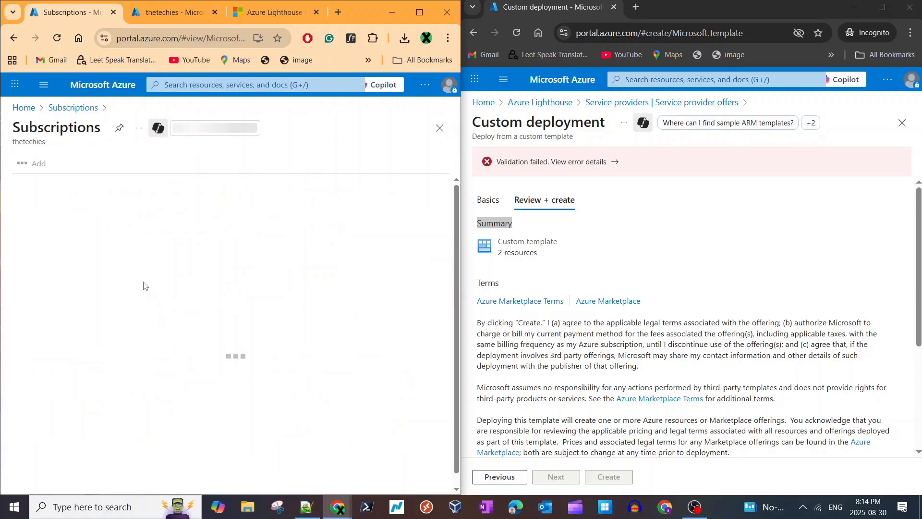